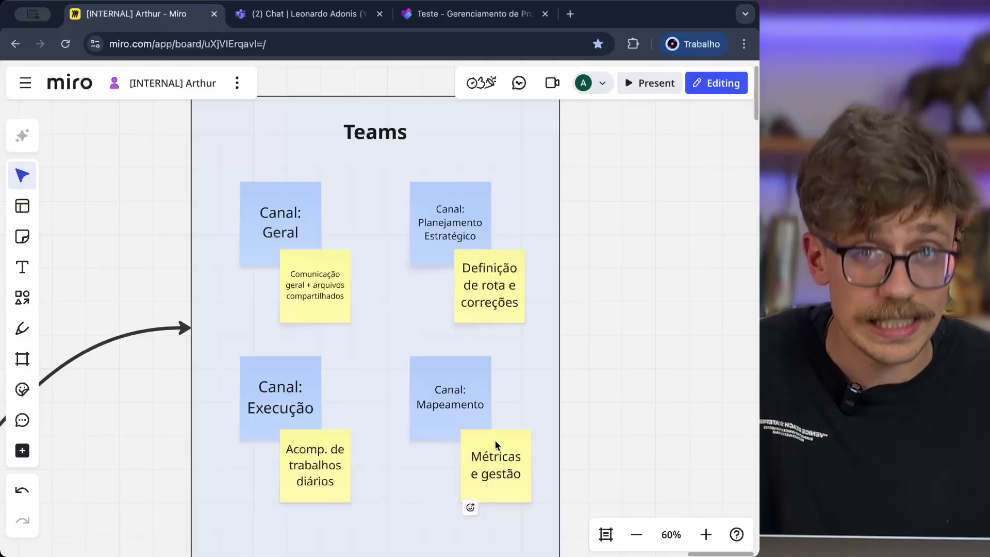
Switch to Microsoft Teams and start a new team from scratch named "Projeto de Lançamento de Produto".
click(304, 17)
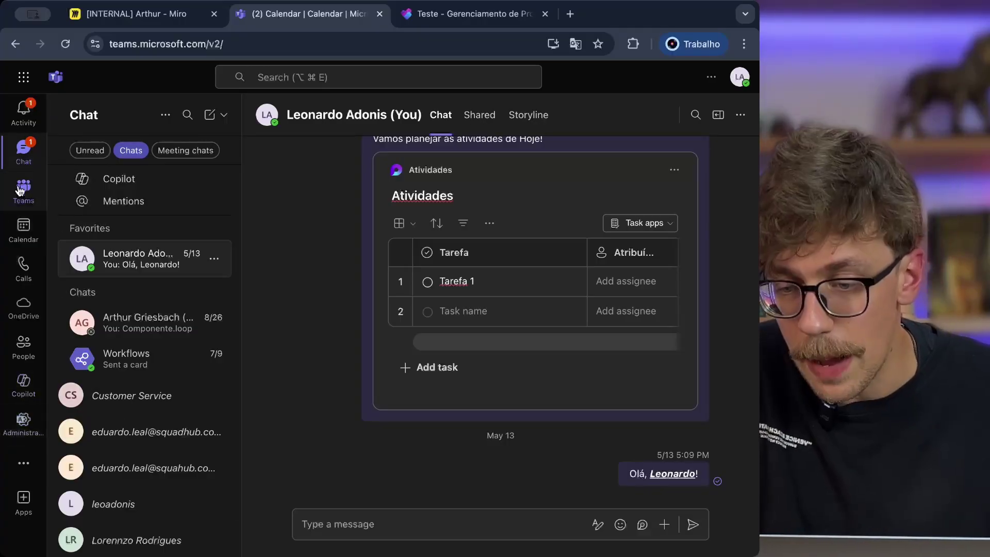
click(24, 196)
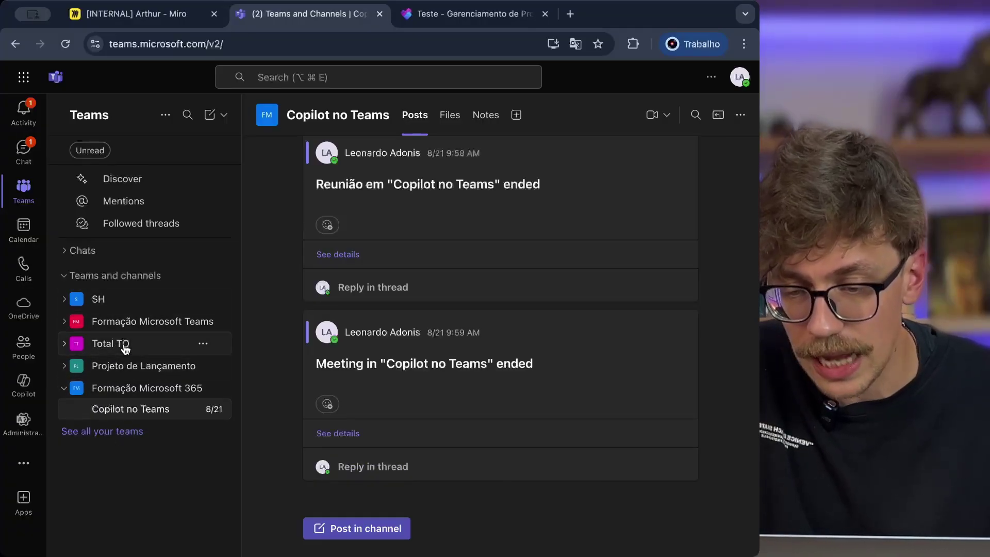
click(224, 116)
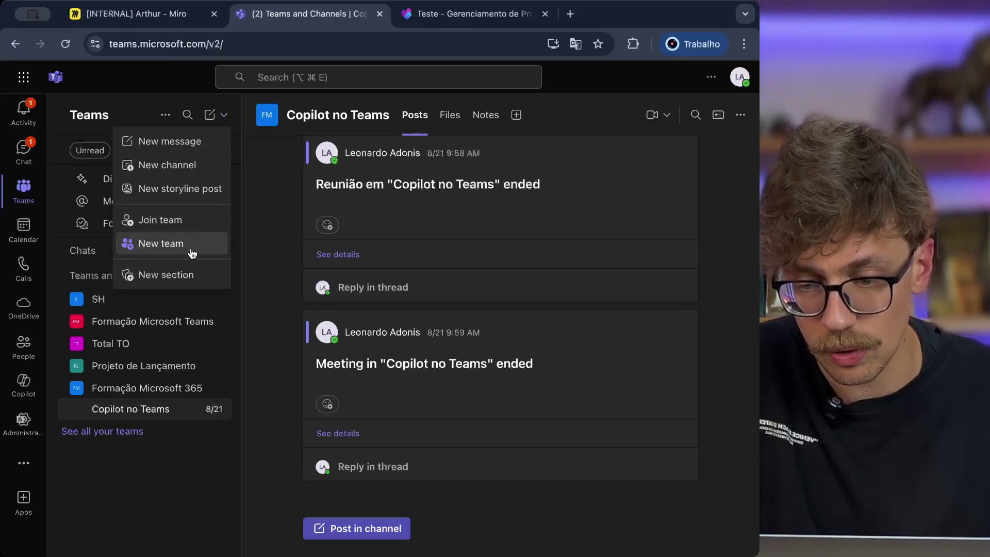
click(192, 254)
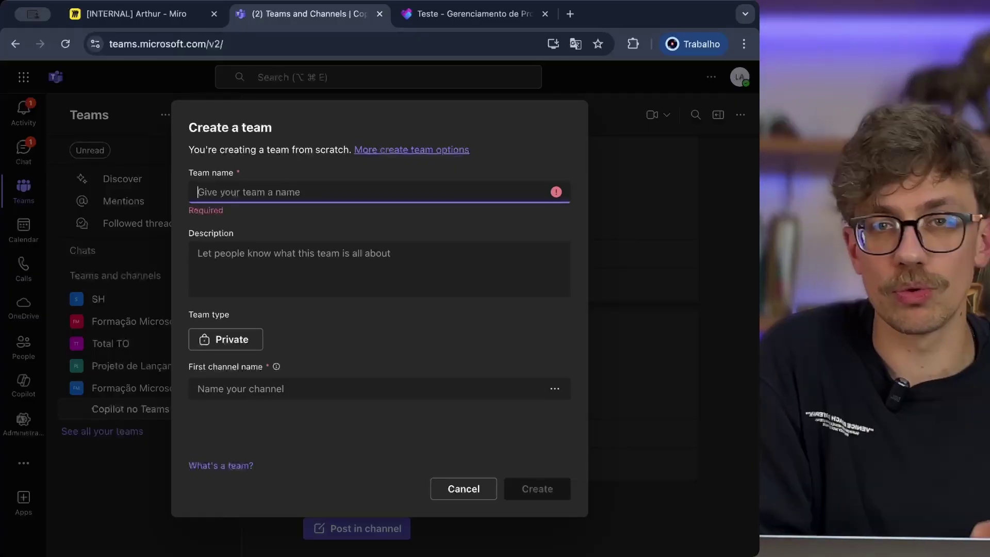
text(Projeto de Lançamento de Produto)
click(375, 253)
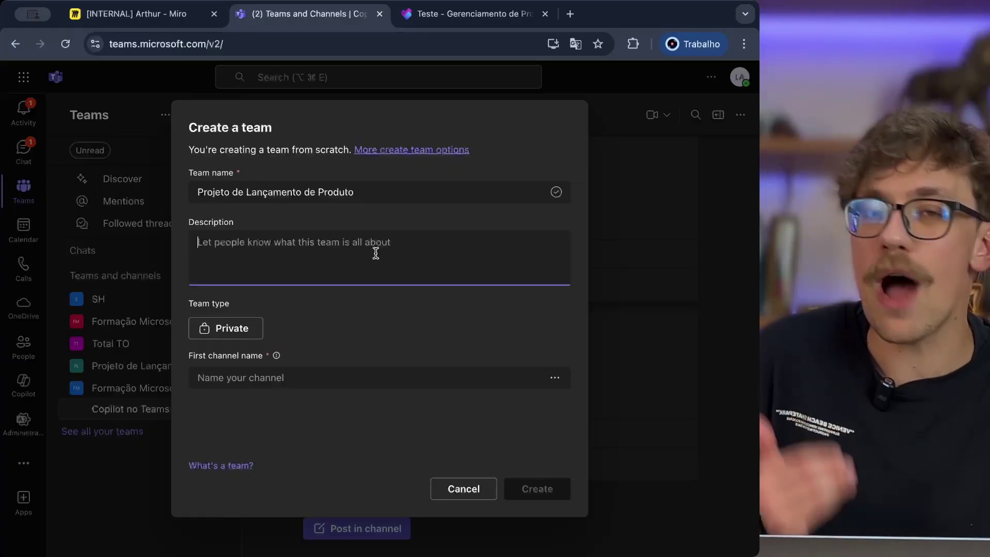
Keep the team private, name its first channel "Execução", and create the team without adding members.
click(250, 337)
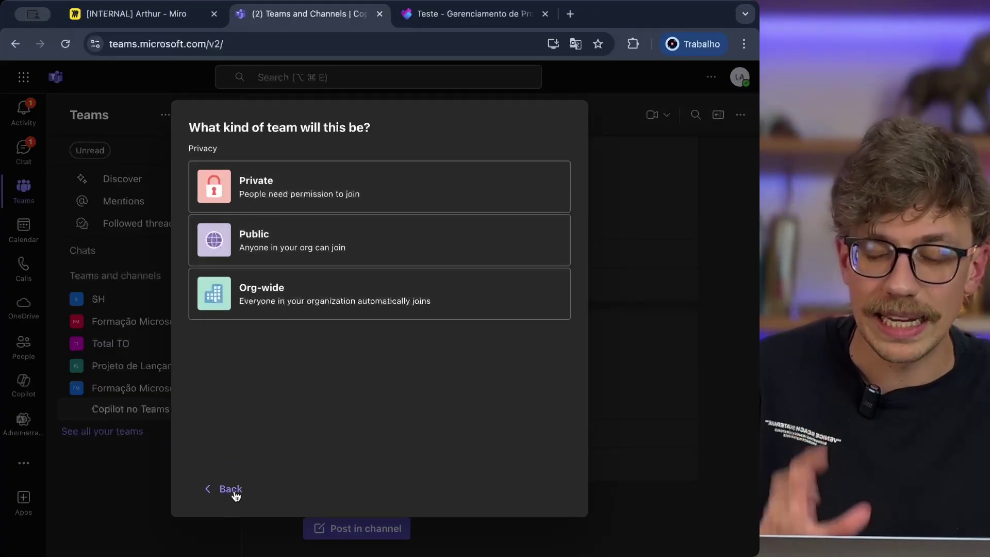
click(235, 493)
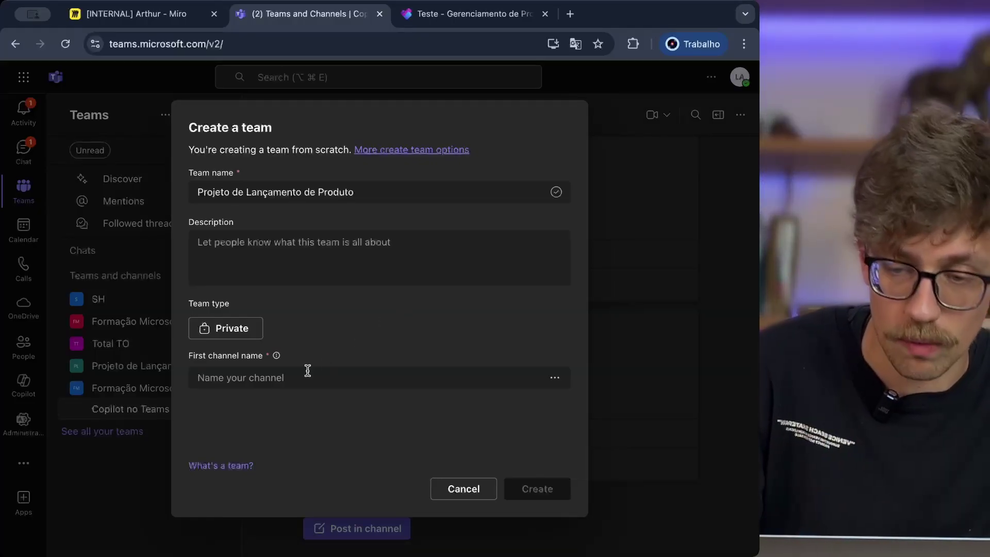
click(181, 14)
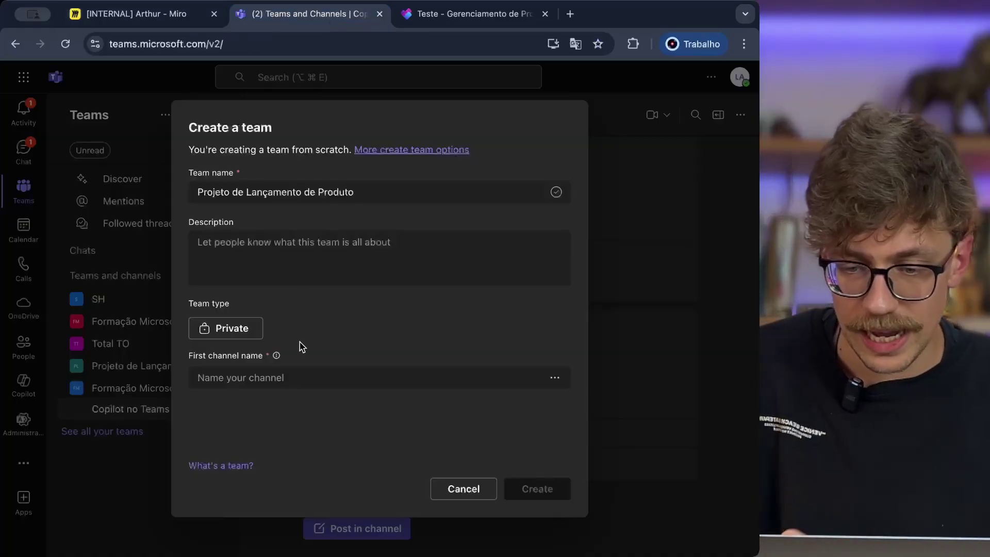
key(Tab)
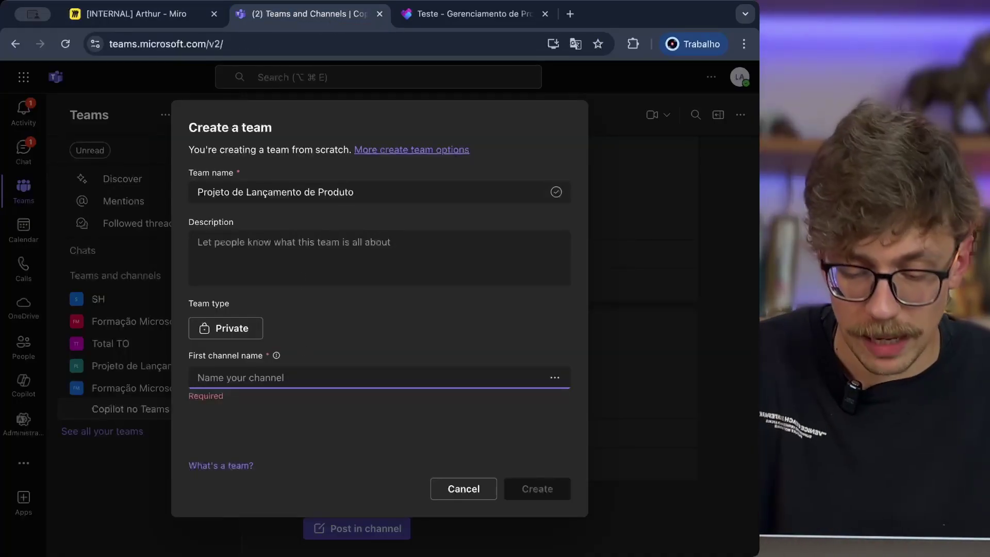
text(Execução)
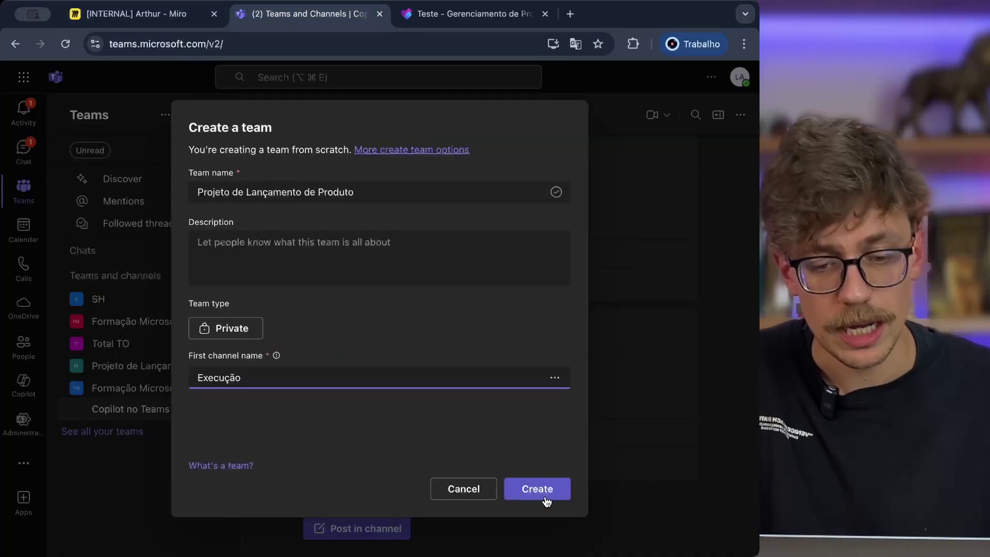
click(546, 500)
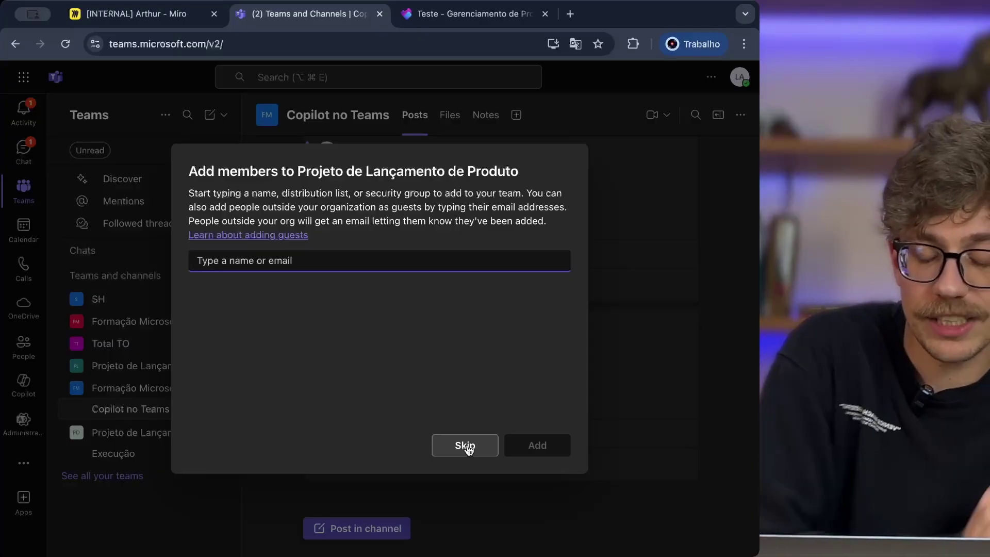
click(466, 447)
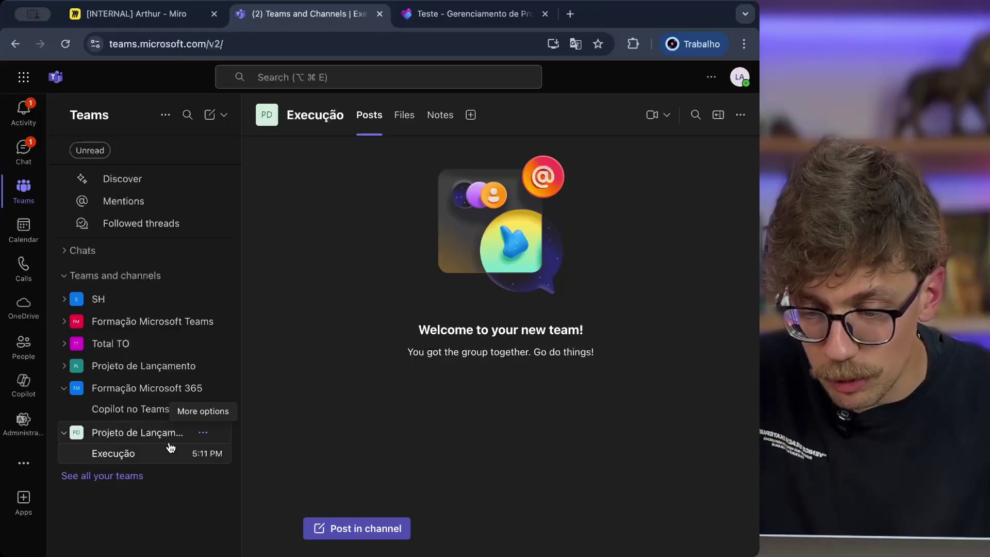
Add a private channel named "Geral" to the Projeto de Lançamento de Produto team without adding members.
click(203, 433)
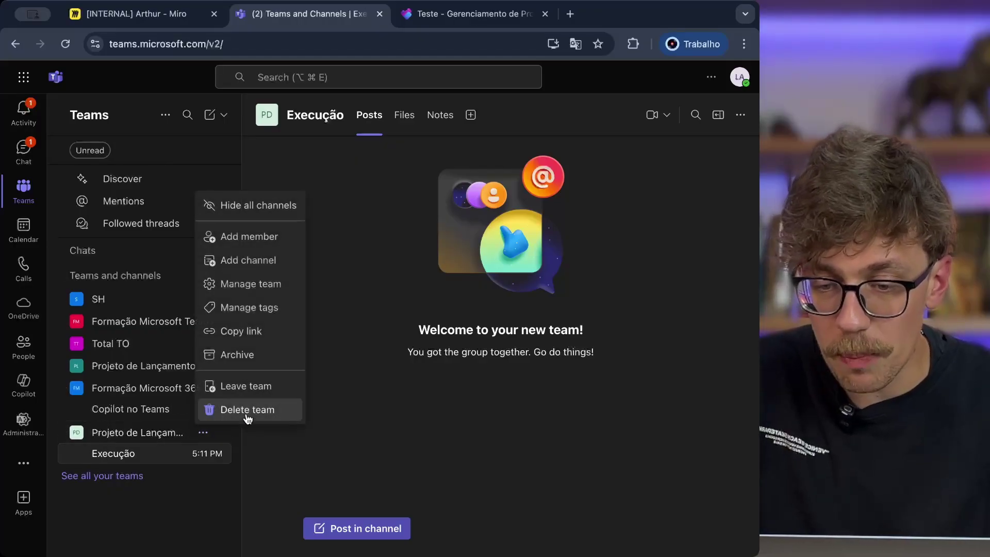
click(265, 268)
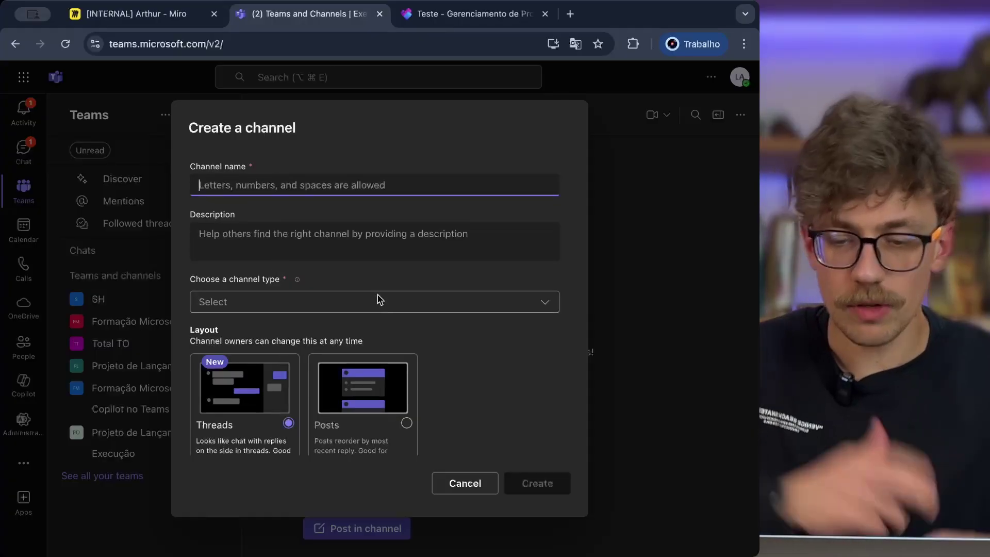
text(Geral)
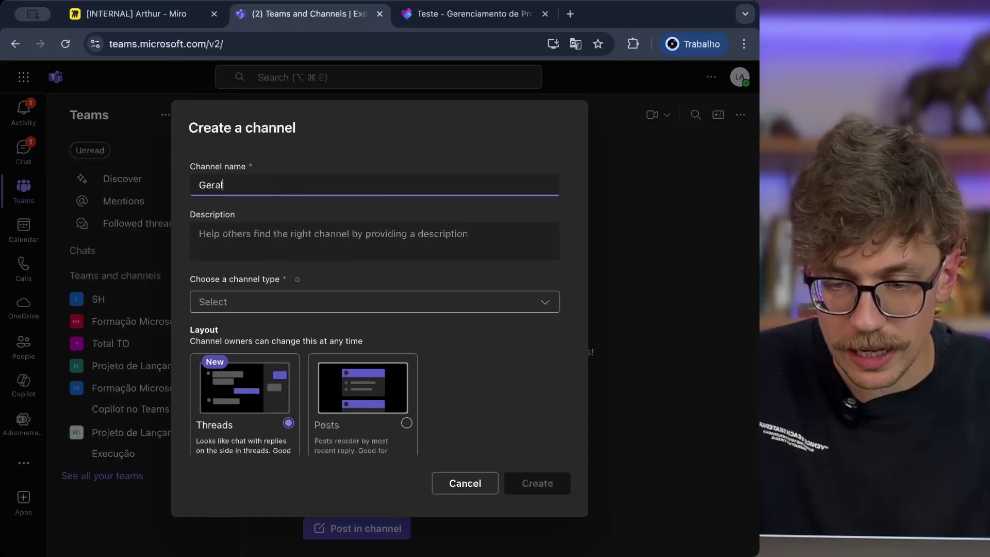
click(270, 308)
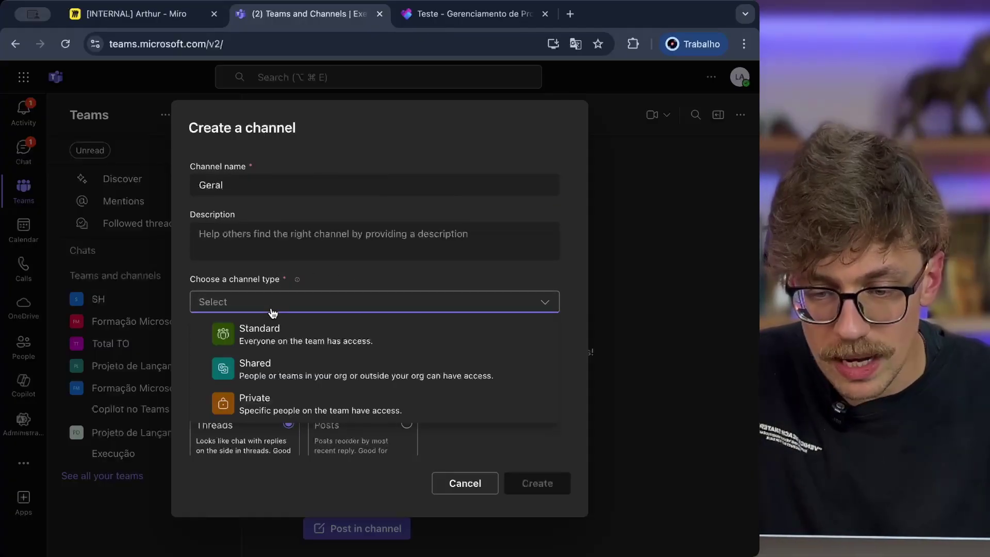
click(275, 402)
scroll(528, 394, down, 1)
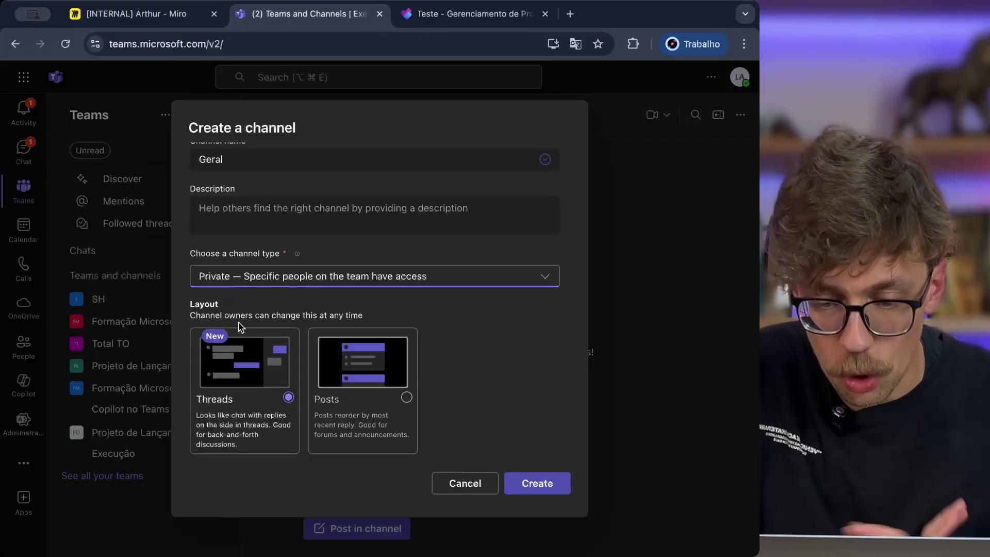
click(560, 482)
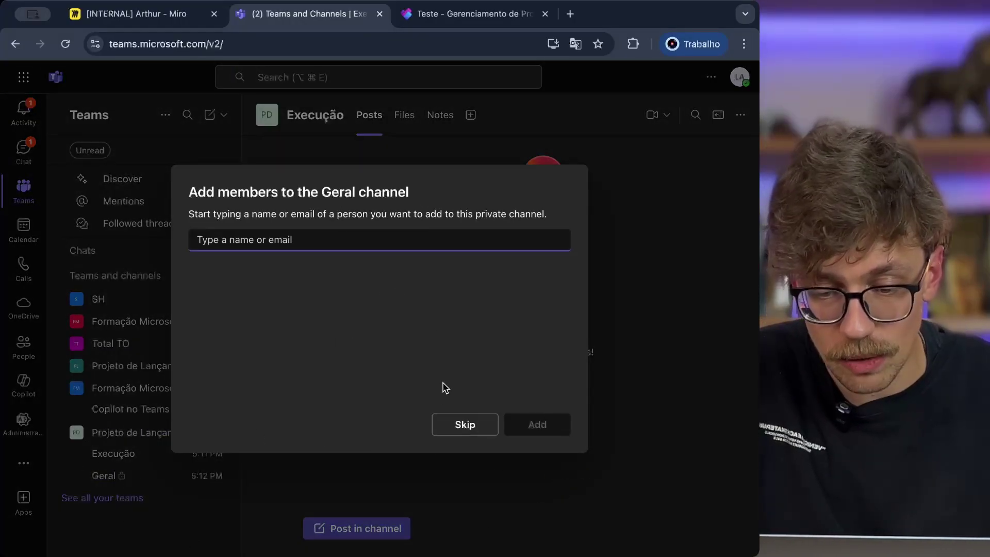
click(480, 430)
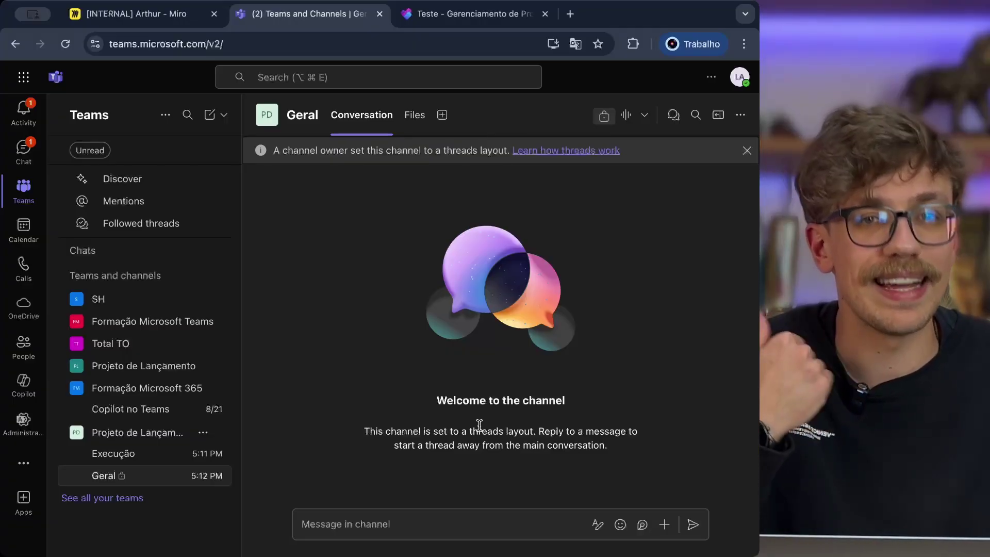
Add a Planner tab to the Execução channel of the Projeto de Lançamento de Produto team.
click(148, 466)
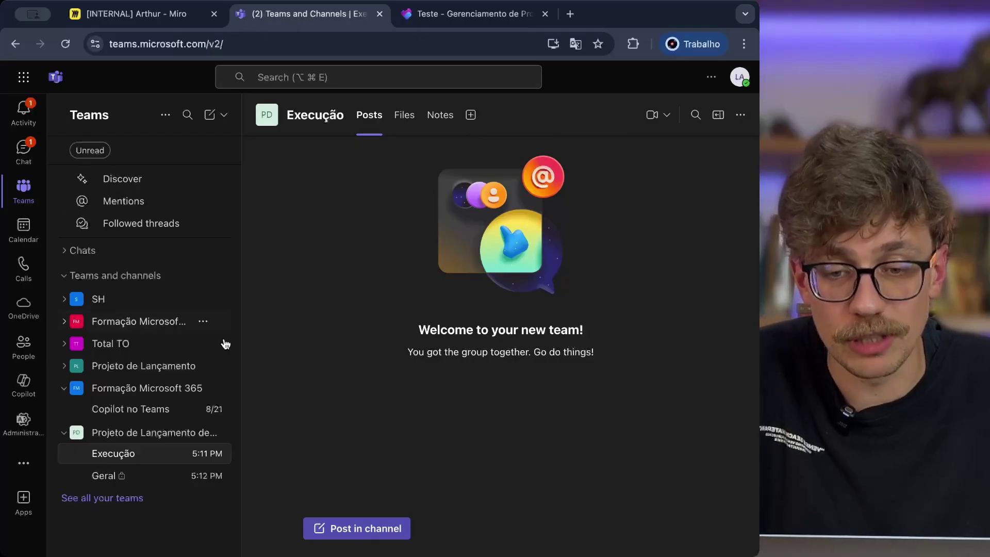
click(137, 482)
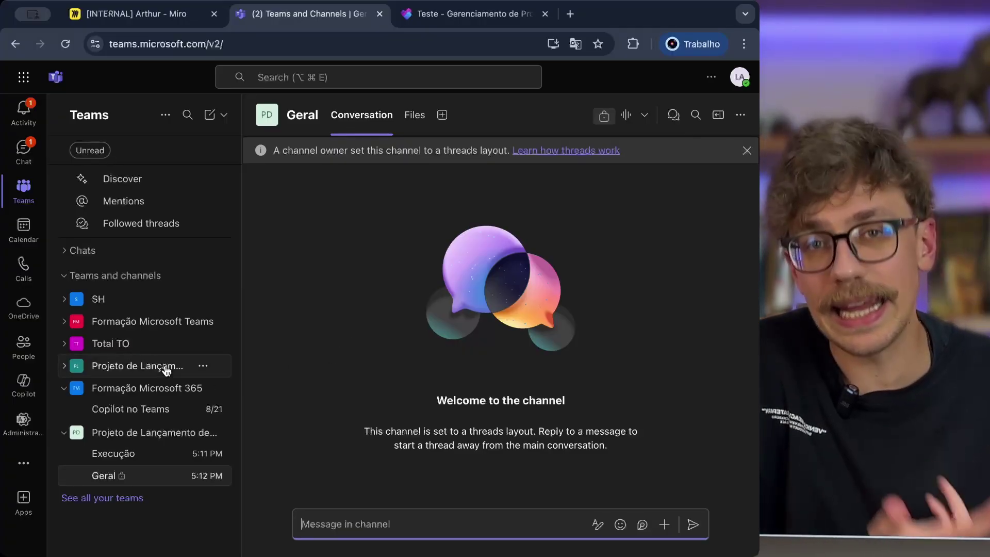
click(144, 460)
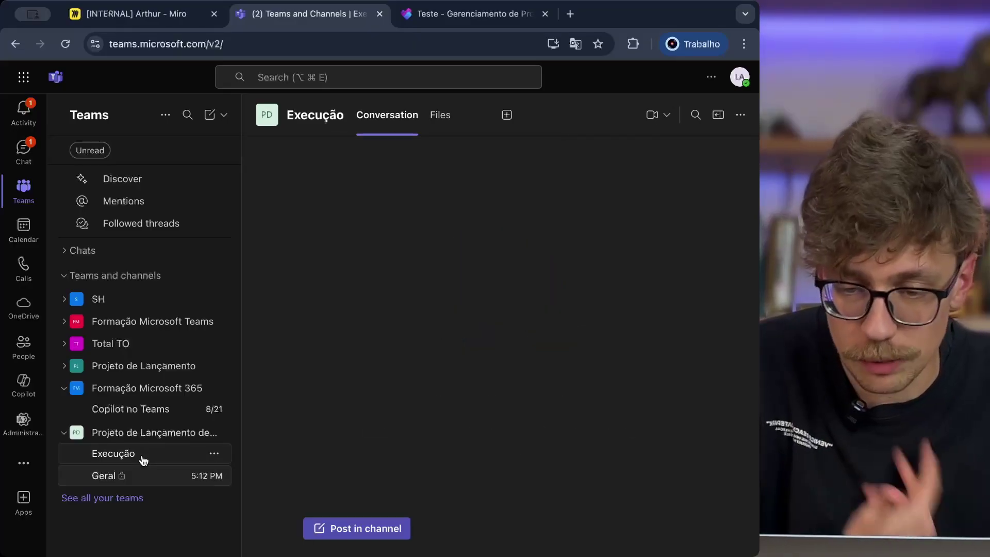
click(410, 116)
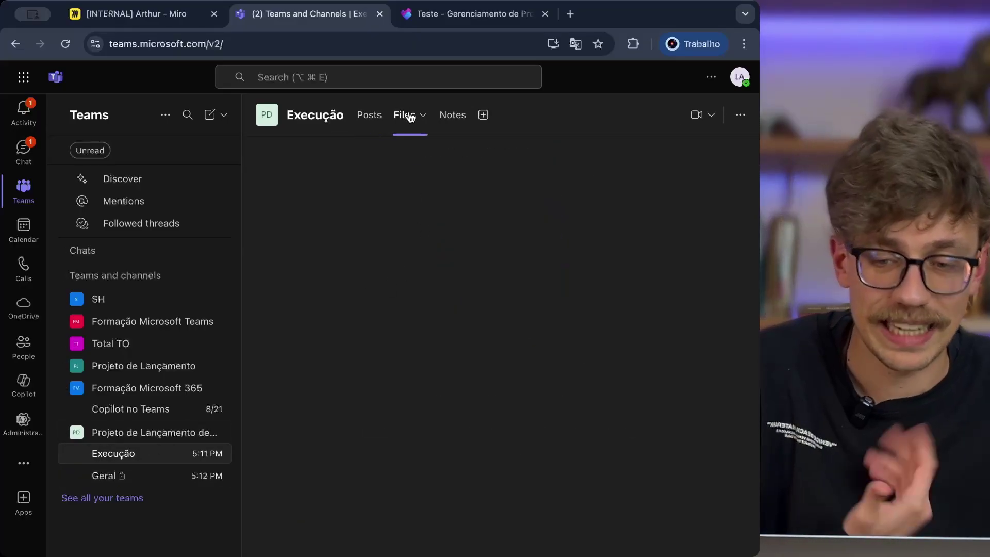
click(484, 116)
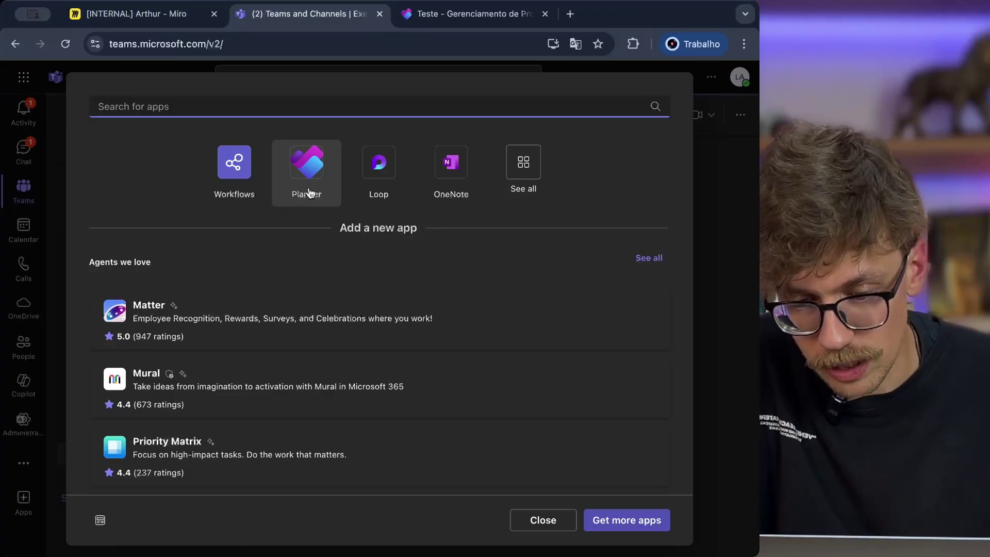
click(309, 193)
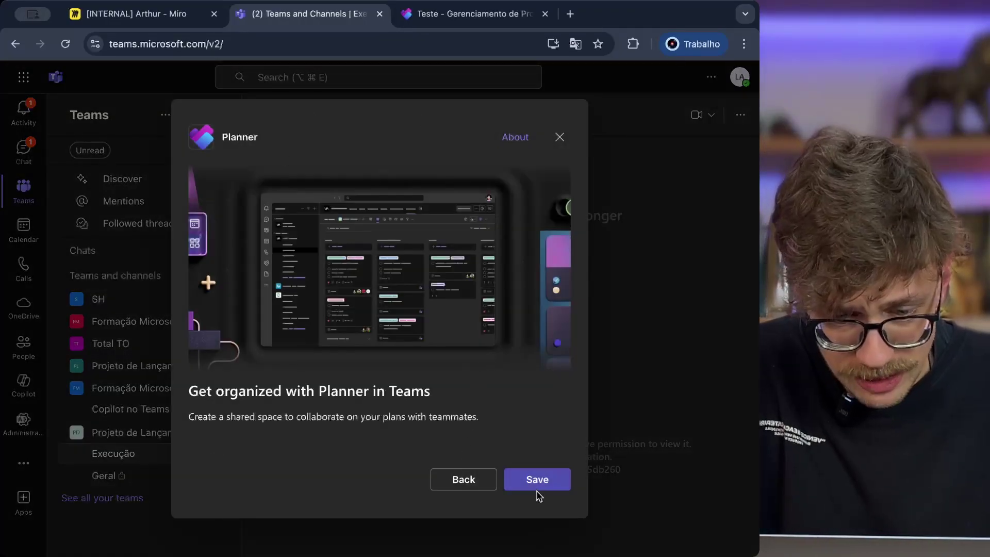
click(537, 489)
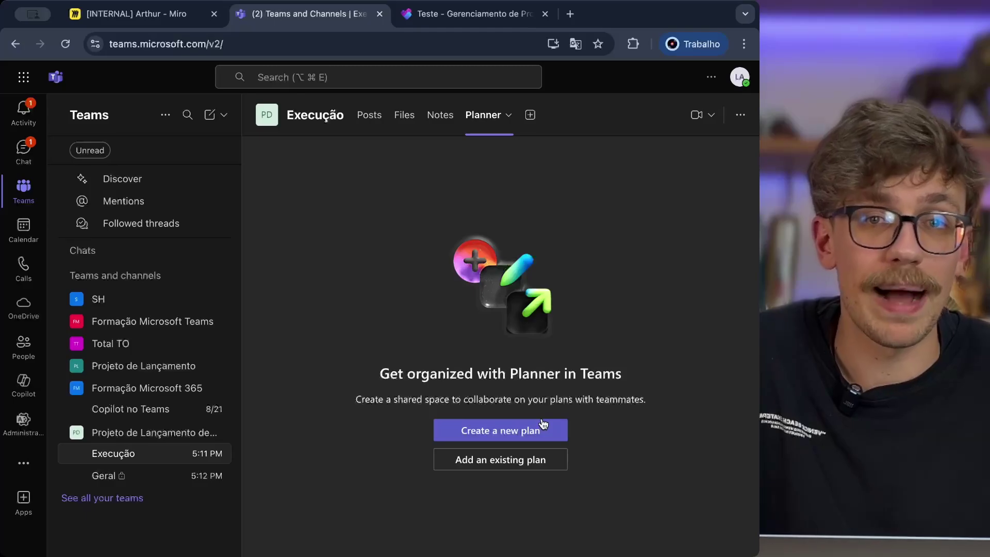
Create a basic Planner plan named "Execução" from scratch for the Projeto de Lançamento de Produto team.
click(543, 424)
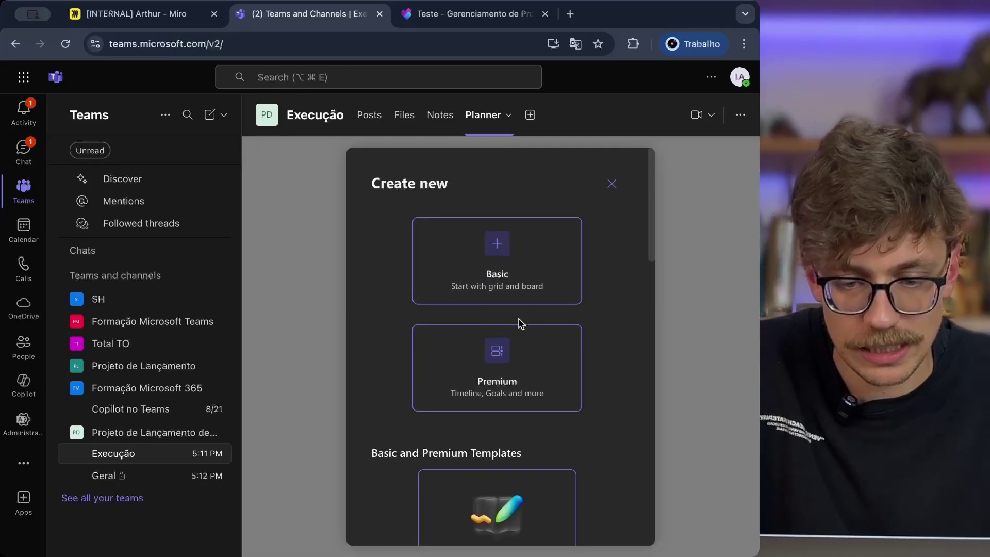
scroll(536, 285, down, 2)
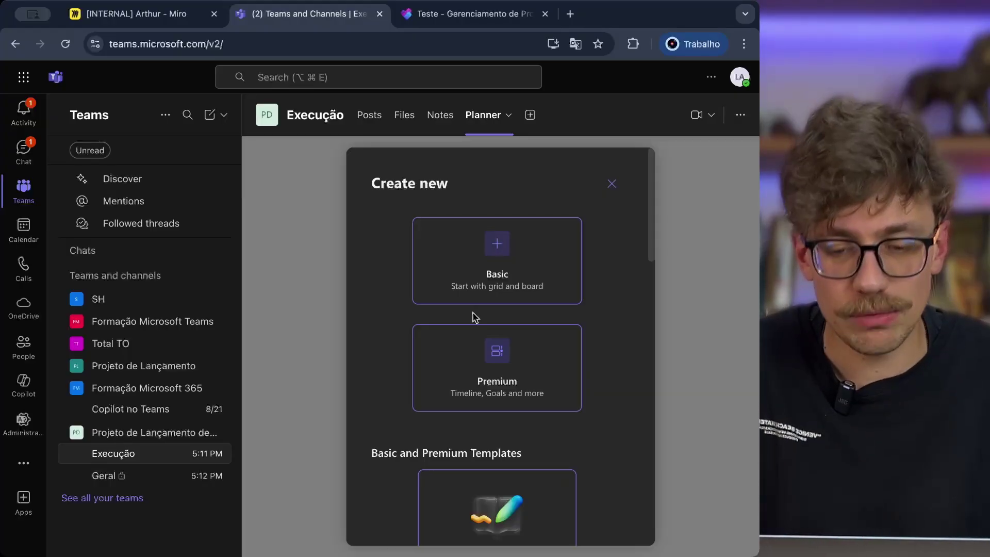
click(497, 276)
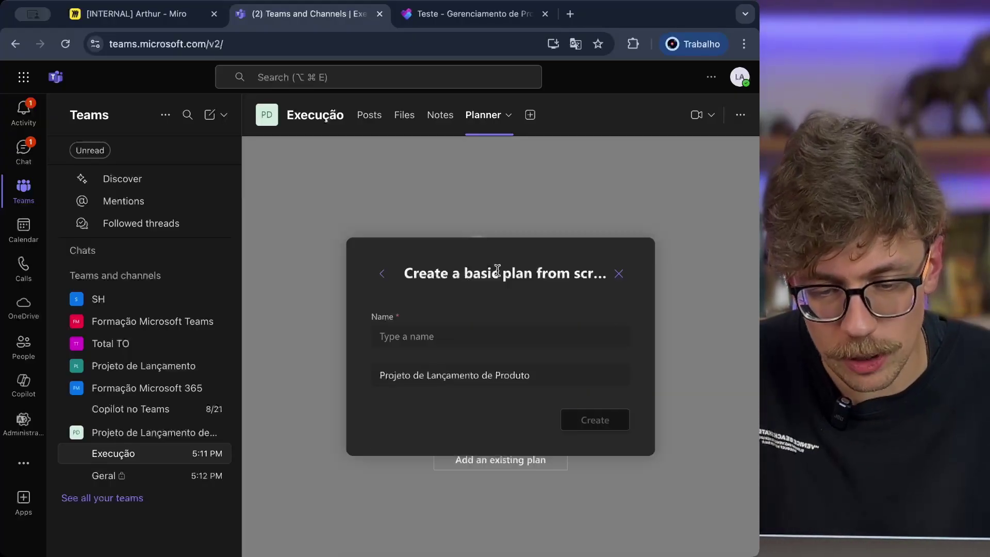
click(448, 337)
text(Execução)
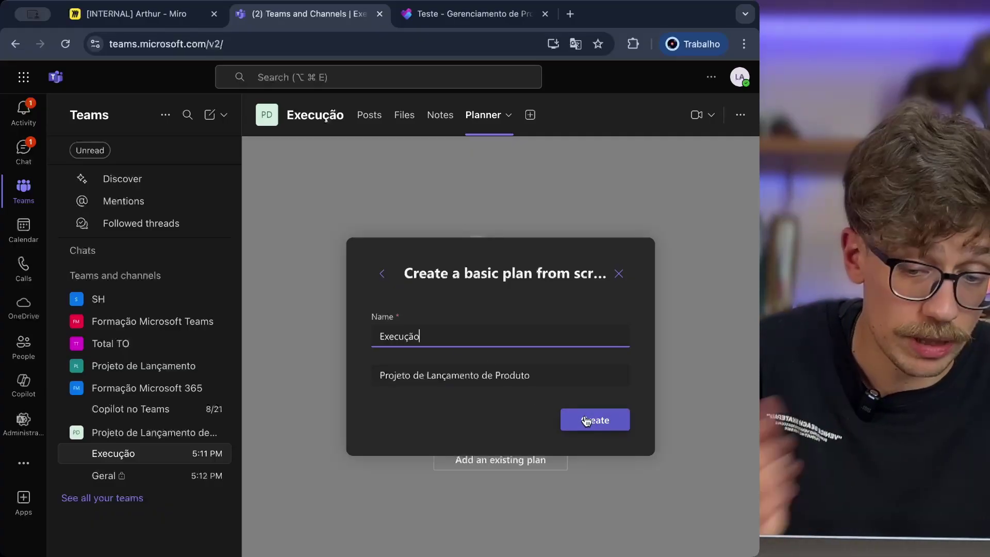
click(587, 421)
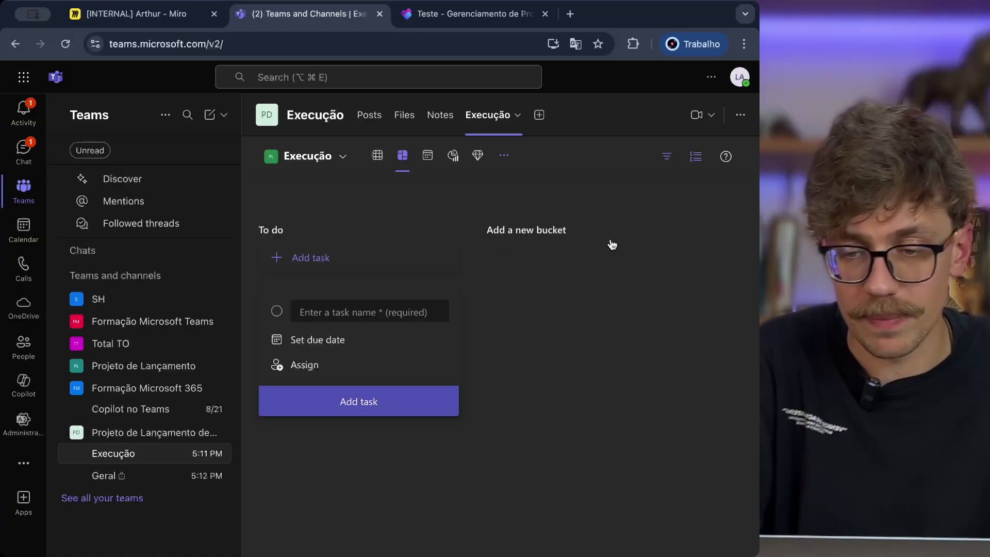
Check the Execução channel's stages on the Miro board, and rename the Teams plan's "To do" bucket as "Backlog".
click(162, 15)
scroll(448, 272, down, 10)
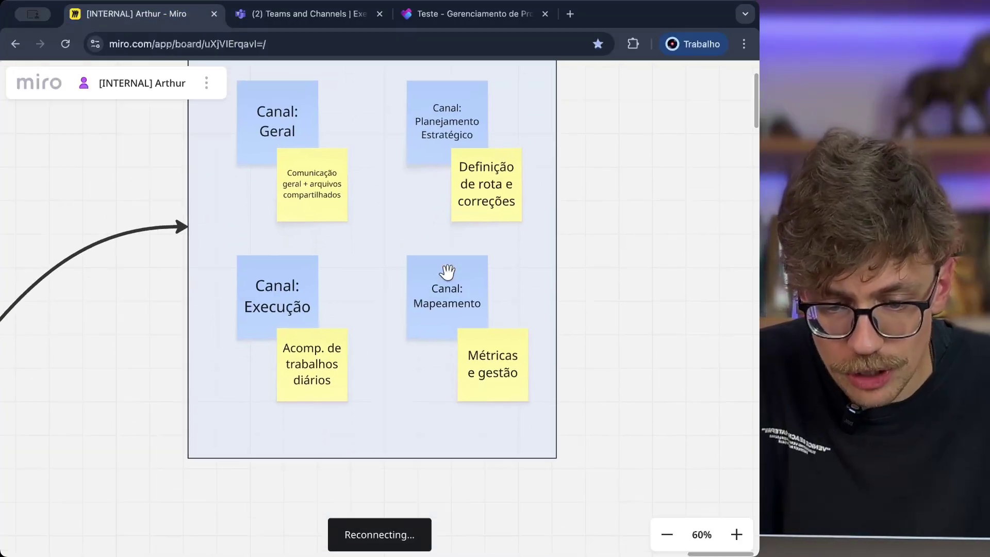
scroll(447, 279, down, 3)
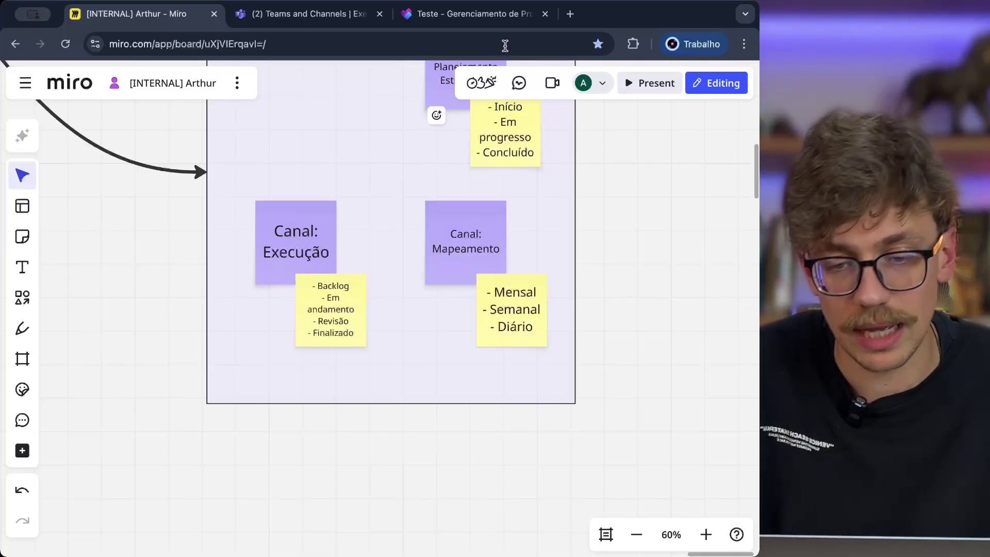
click(356, 9)
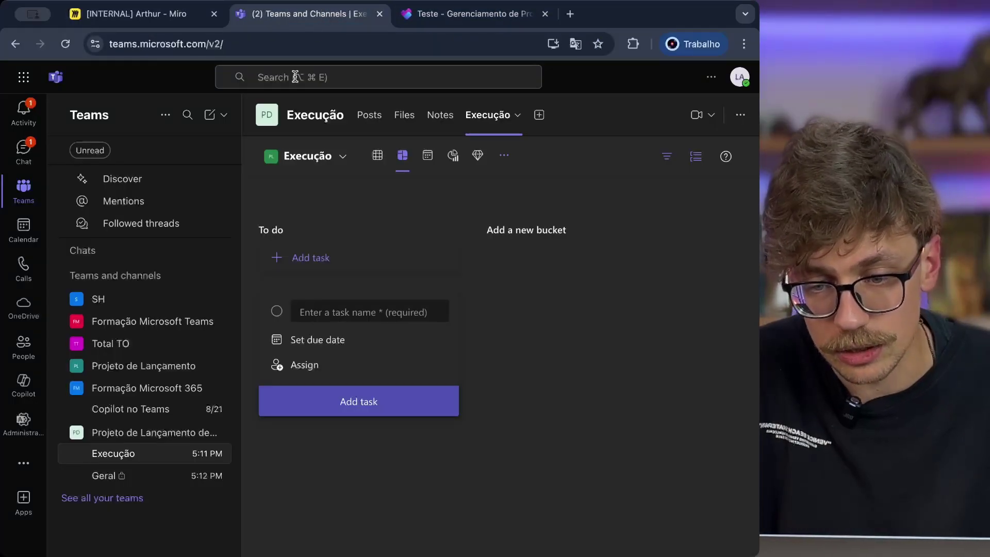
click(305, 230)
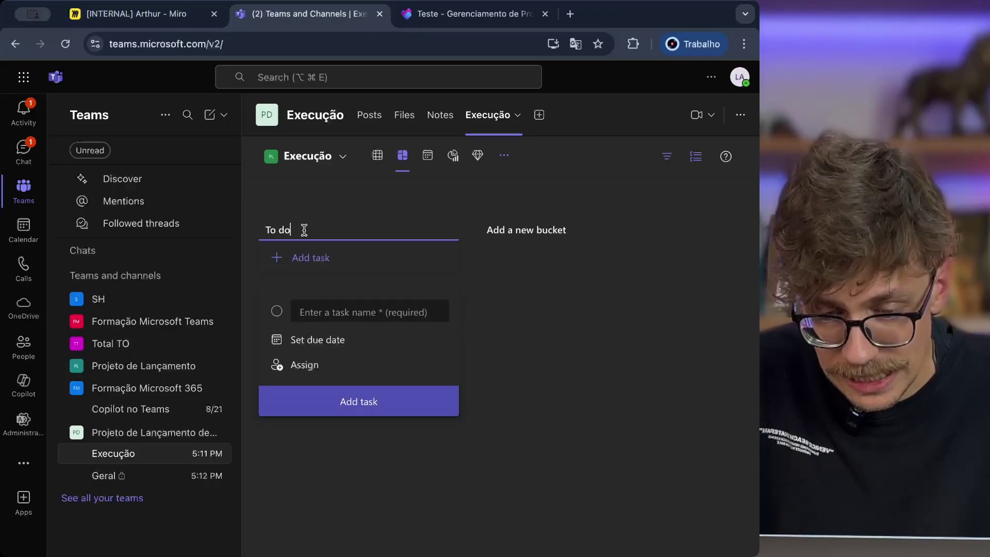
triple_click(305, 230)
text(Backlog)
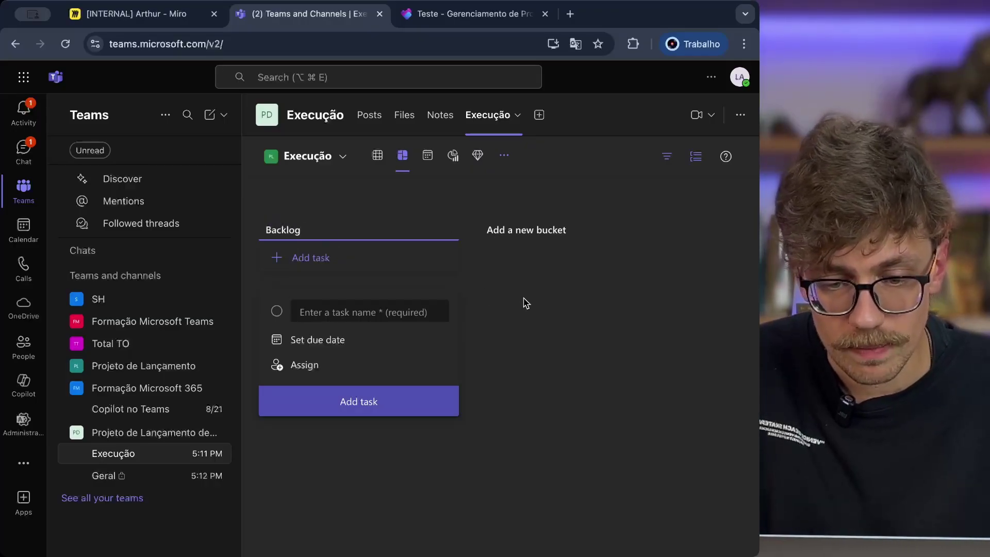
key(Return)
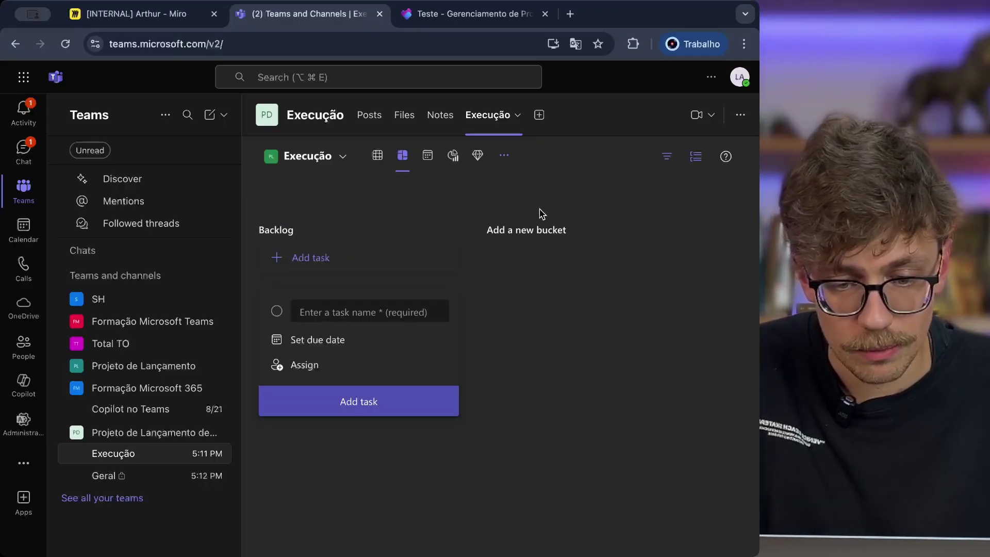
Add three more buckets to the Execução plan: "Em andamento", "Revisão" and "Concluído".
click(524, 232)
text(Em andamento)
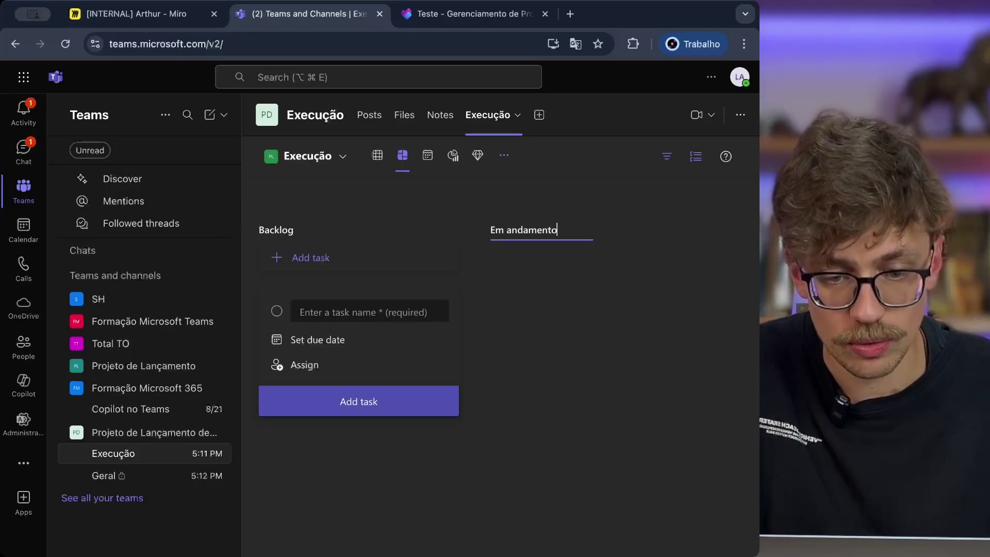
key(Return)
text(Revisão)
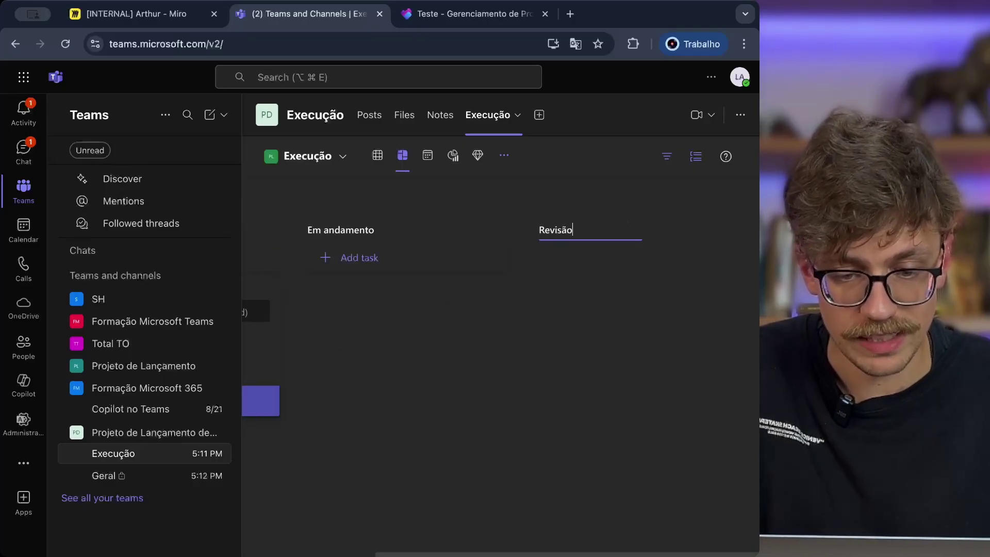
key(Return)
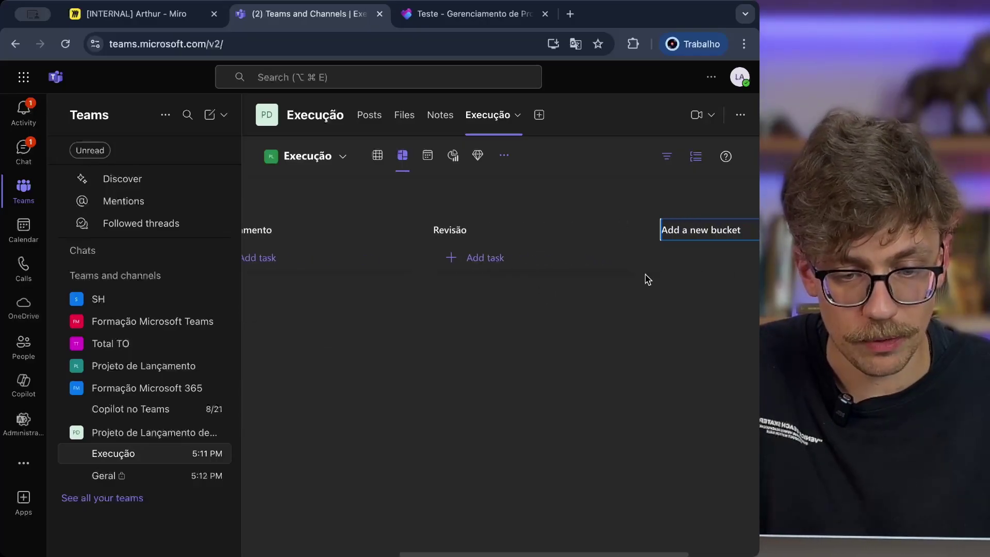
click(669, 228)
text(Conclu)
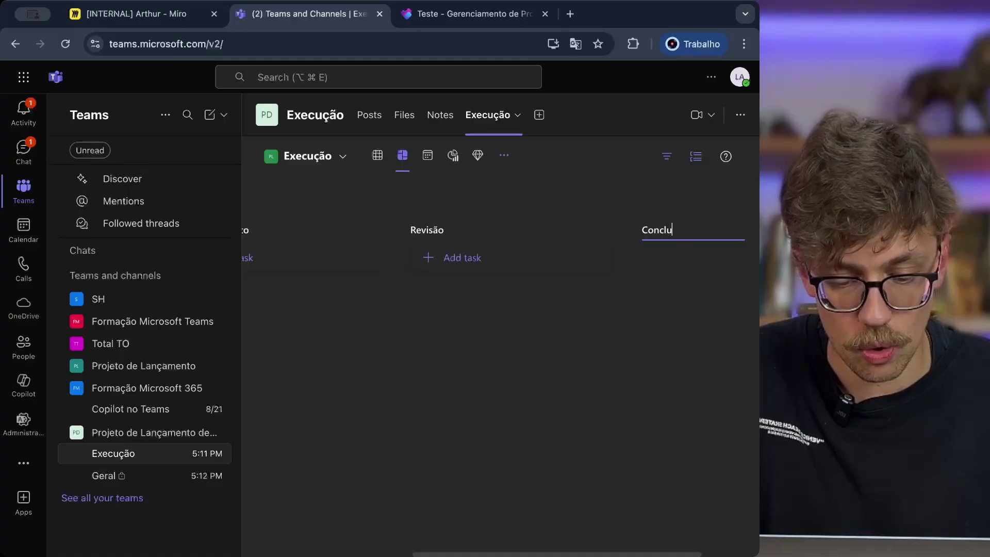
text(ído)
key(Return)
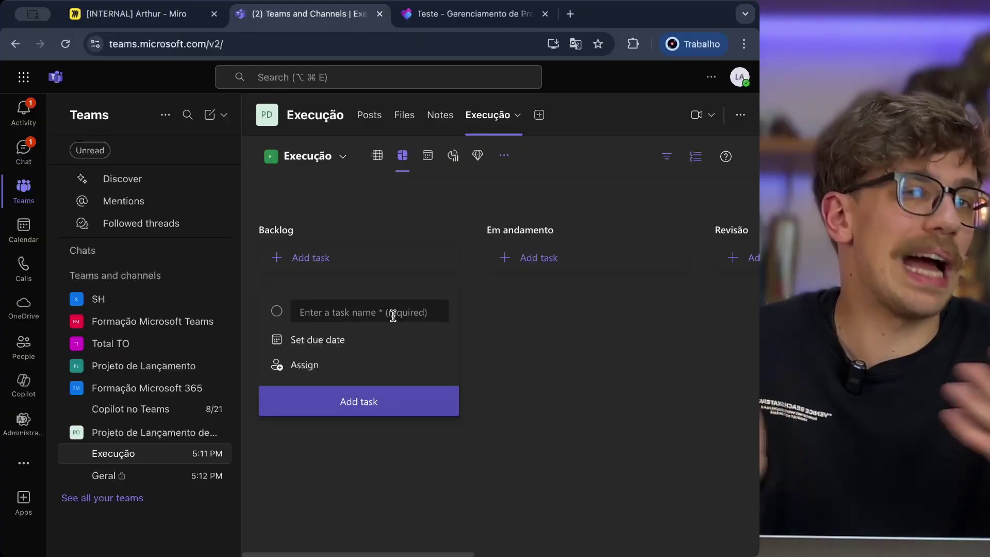
Add the tasks "Configurar ambiente" and "Desenvolver módulo X" to the Backlog bucket.
click(393, 316)
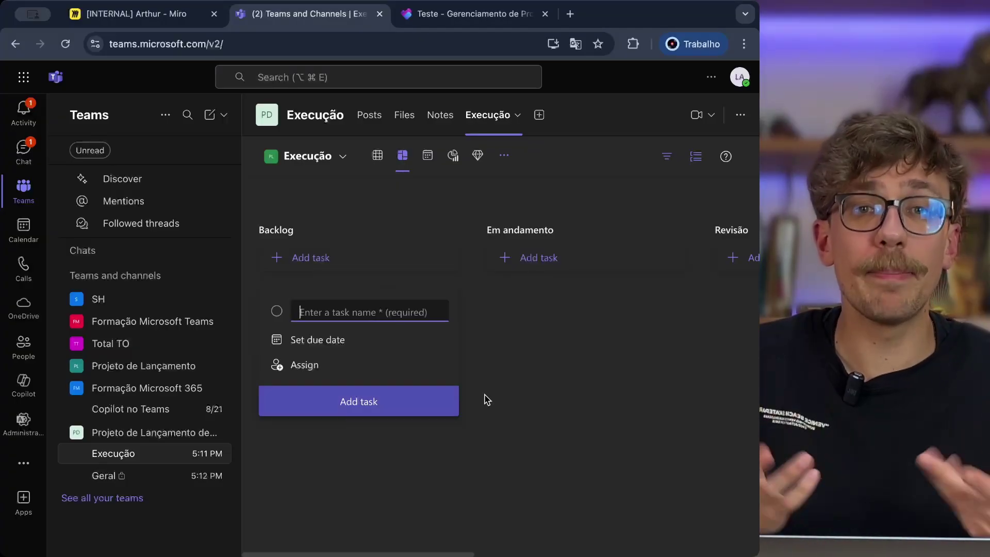
text(Configurar)
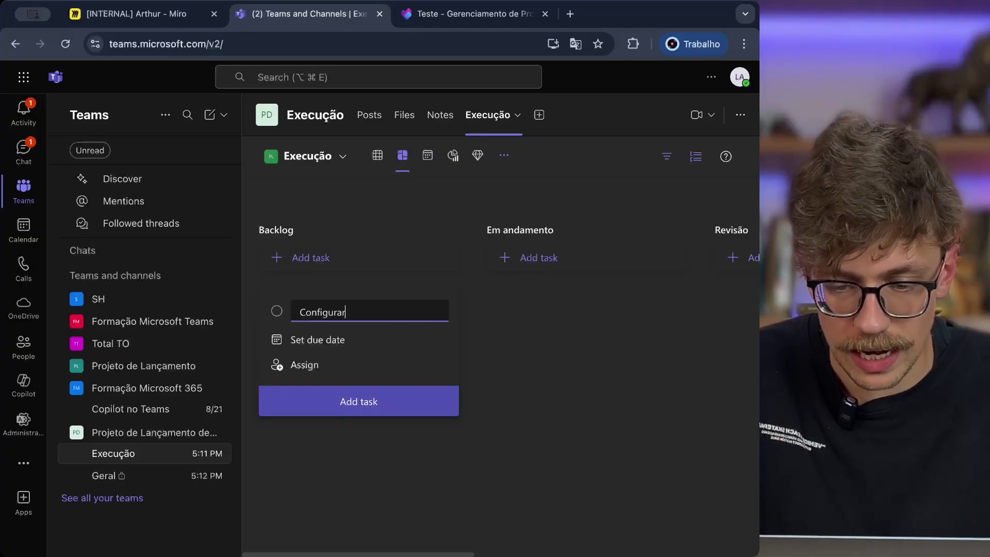
text( ambiente)
key(Return)
text(Desenvolver módulo X)
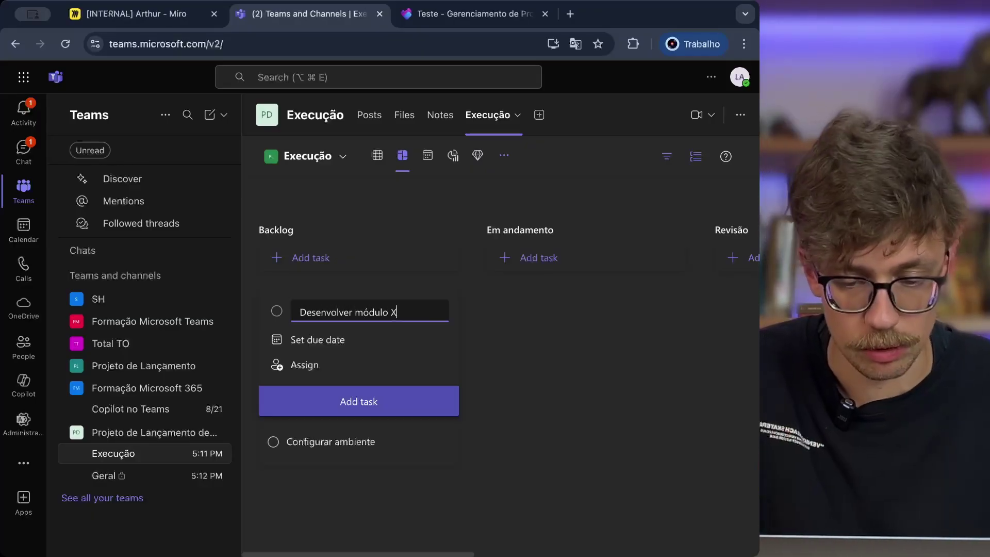
key(Return)
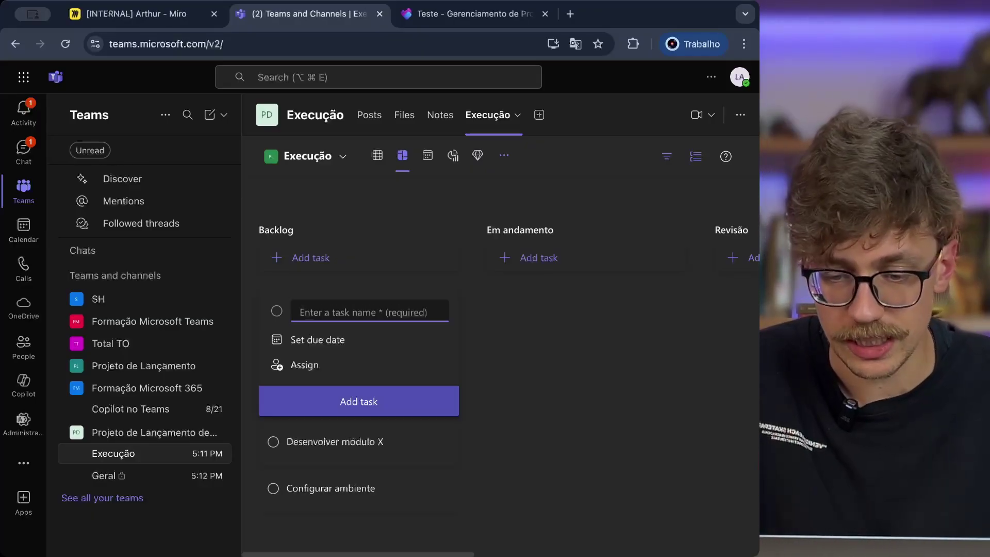
Add the tasks "Testar funcionalidade Y" and "Apresentar piloto ao cliente" to the Backlog bucket.
text(Testar funcionalidade)
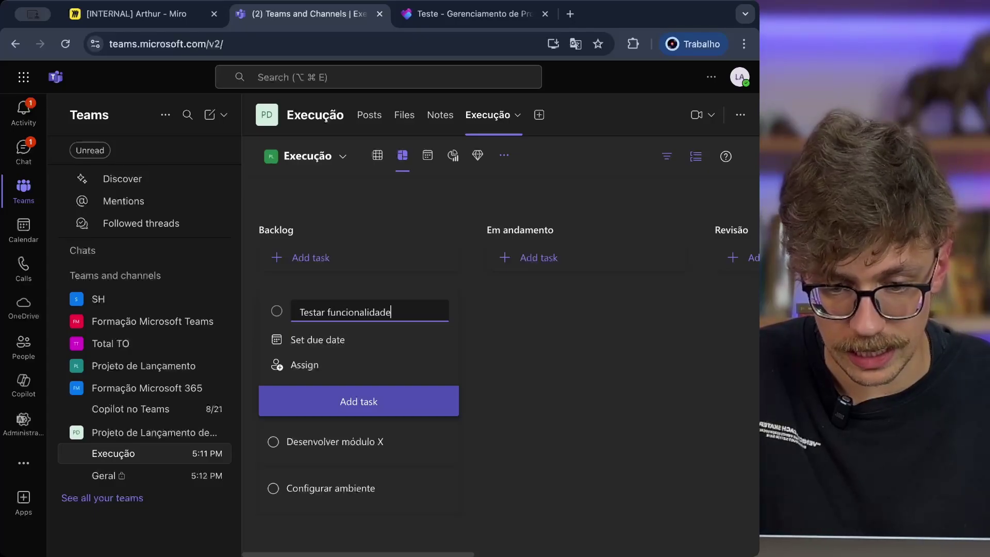
text( Y)
key(Return)
text(Apresentar pilo)
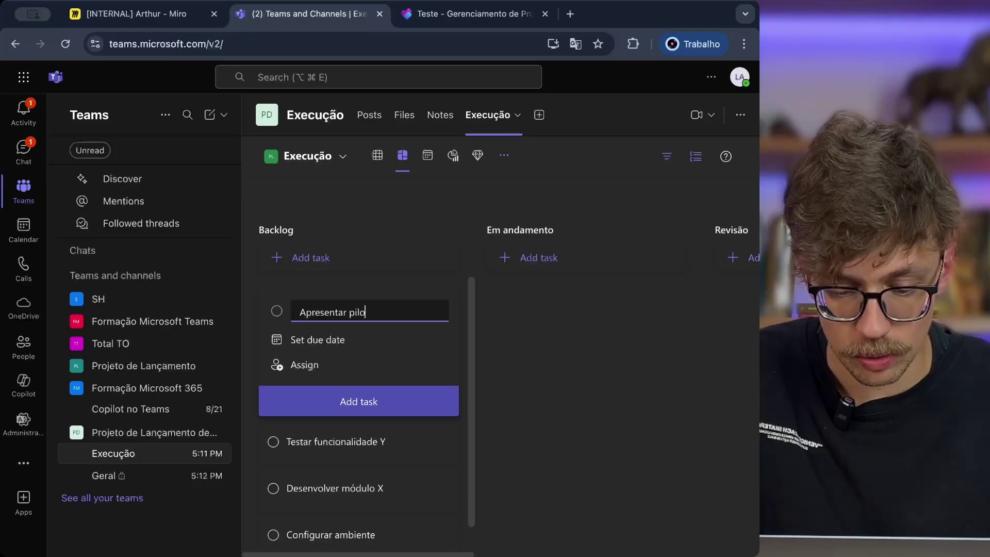
key(Return)
click(511, 332)
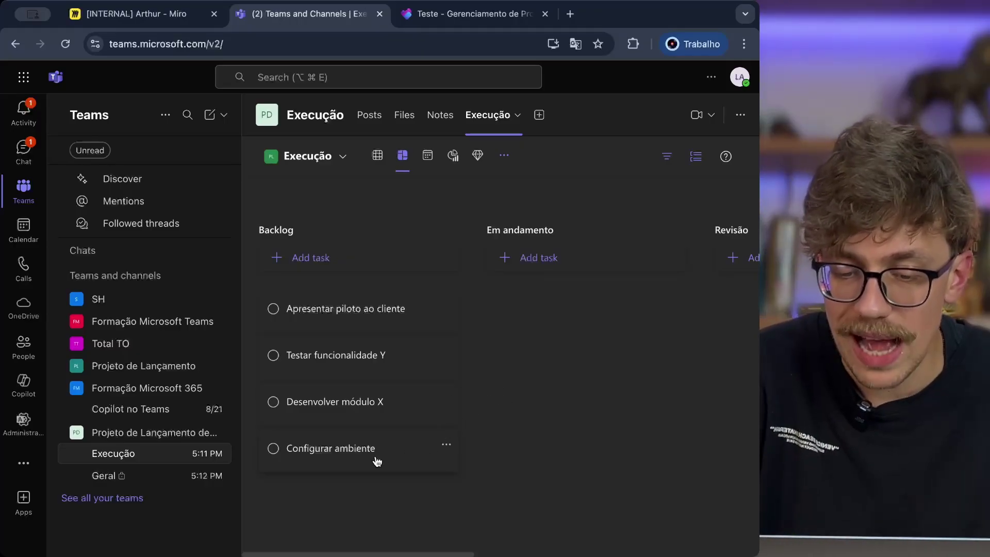
Open the Configurar ambiente task's details and set its progress to Completed and its priority to Important.
click(377, 462)
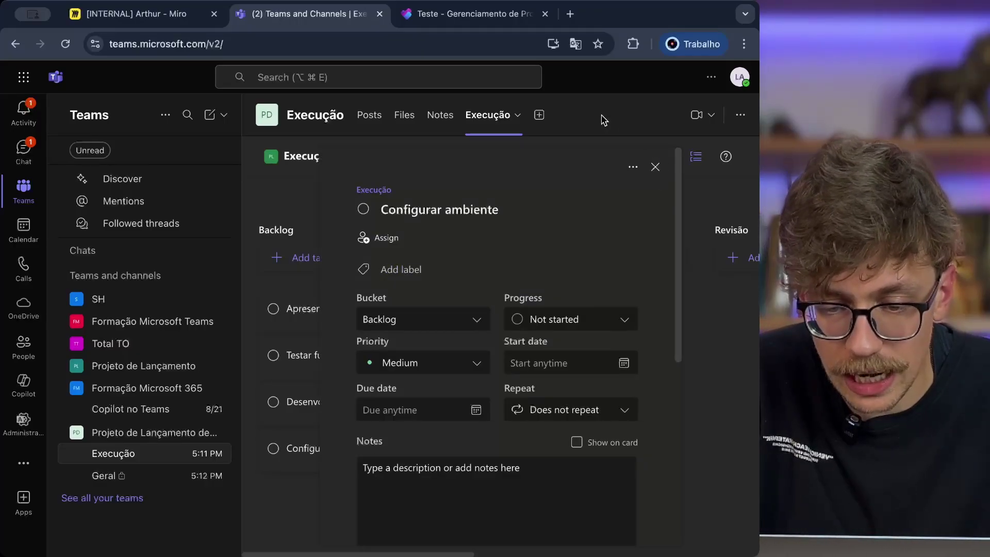
scroll(452, 206, down, 2)
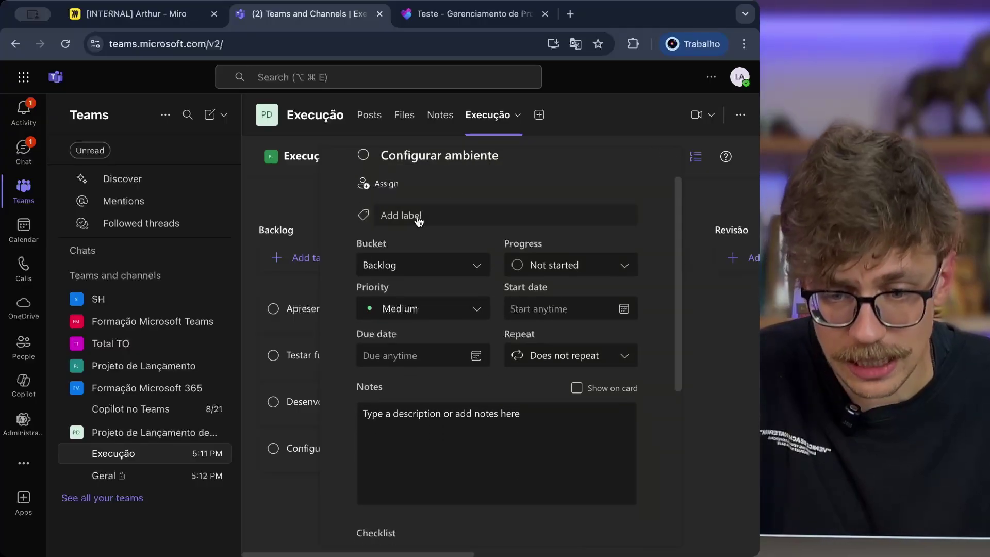
click(592, 270)
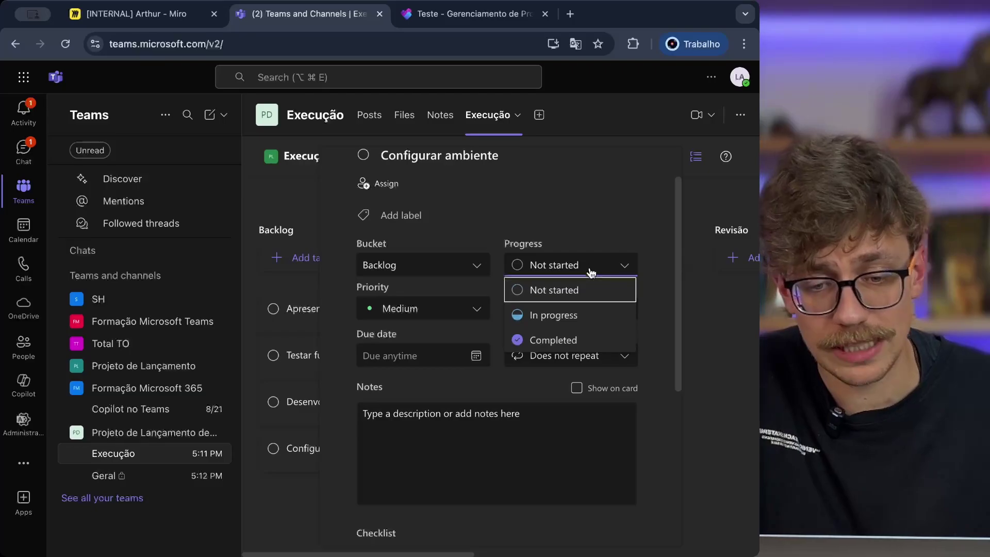
click(587, 337)
click(483, 338)
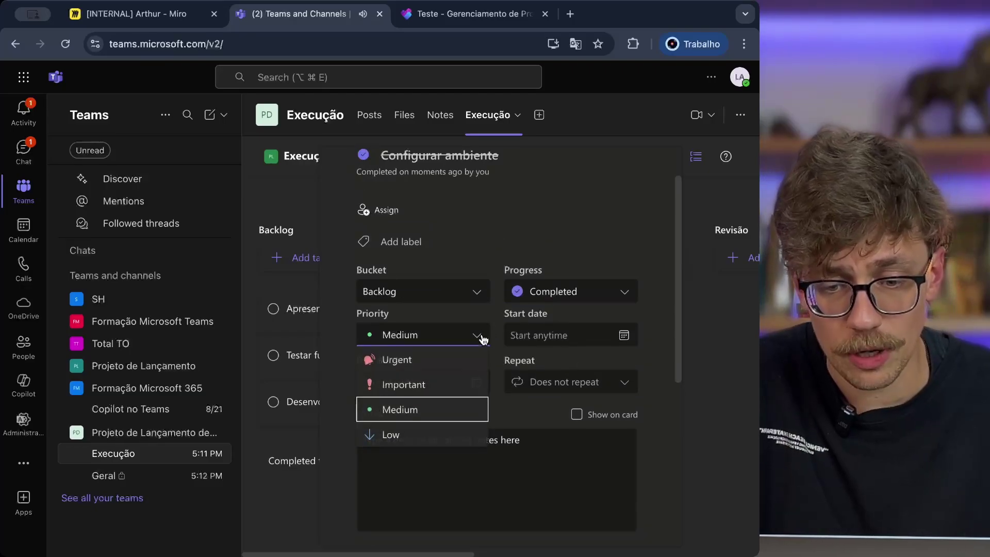
click(428, 388)
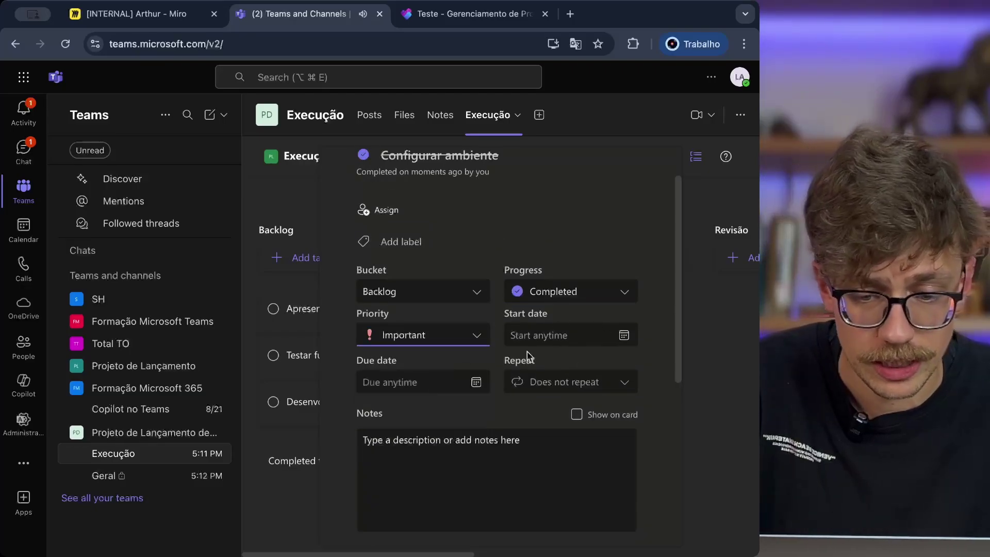
Give the Configurar ambiente task a start date of 09/22/2025 and a due date of 09/23/2025.
click(550, 330)
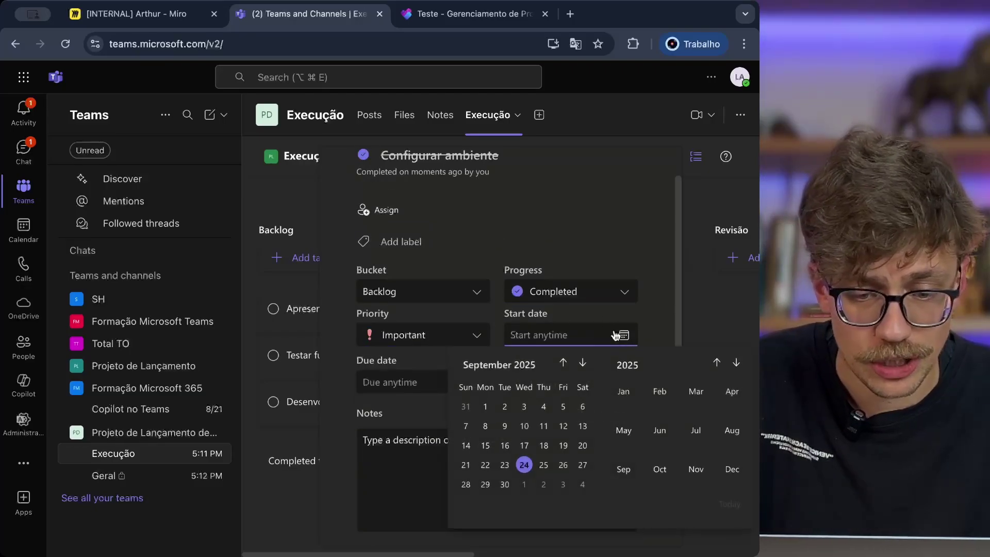
click(492, 468)
click(475, 382)
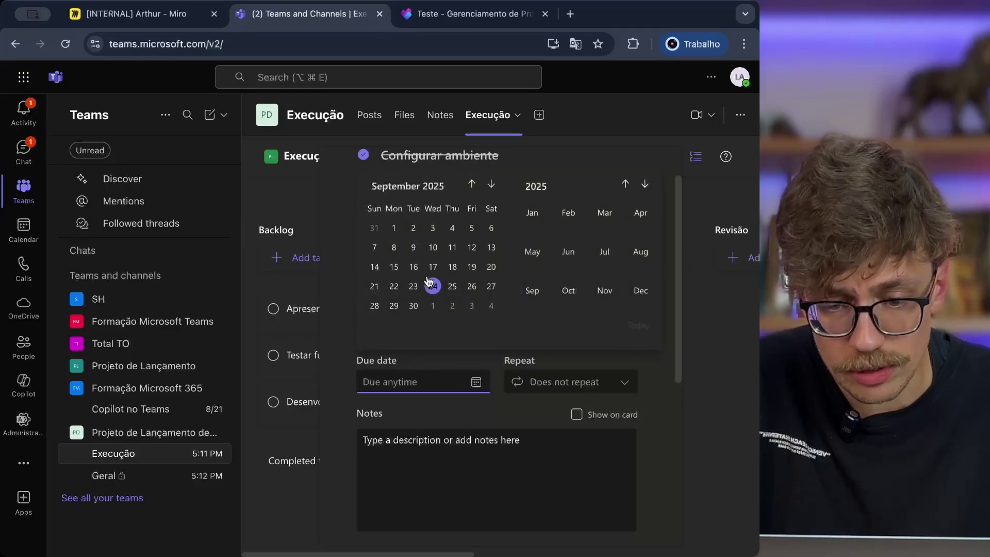
click(413, 287)
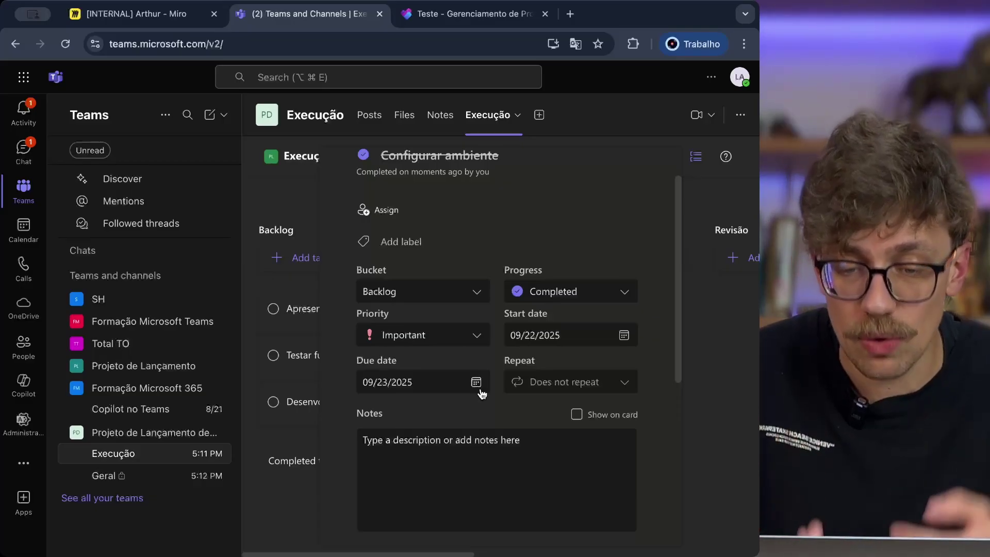
Change the Configurar ambiente task's progress to In progress, look through its remaining detail fields, and close it.
scroll(494, 282, up, 1)
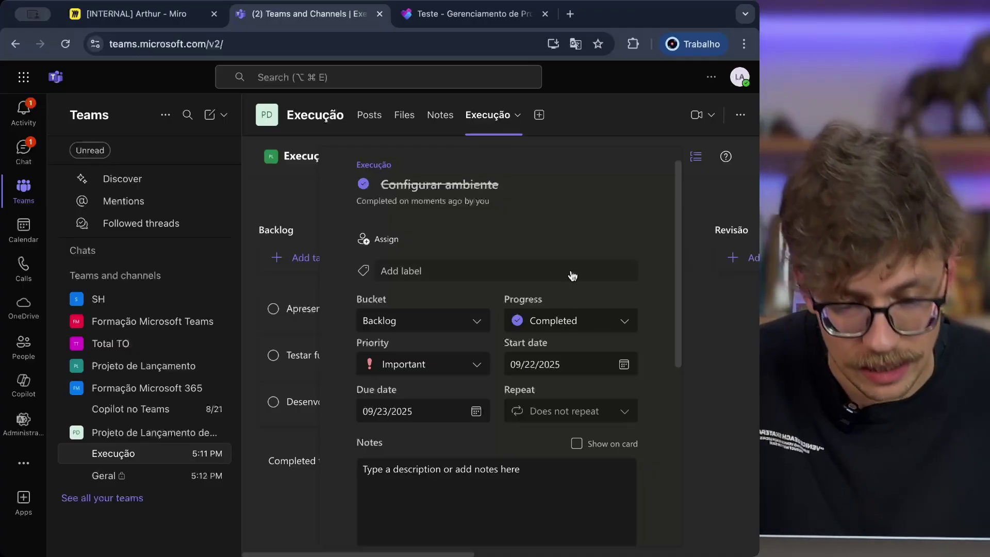
click(594, 321)
click(581, 368)
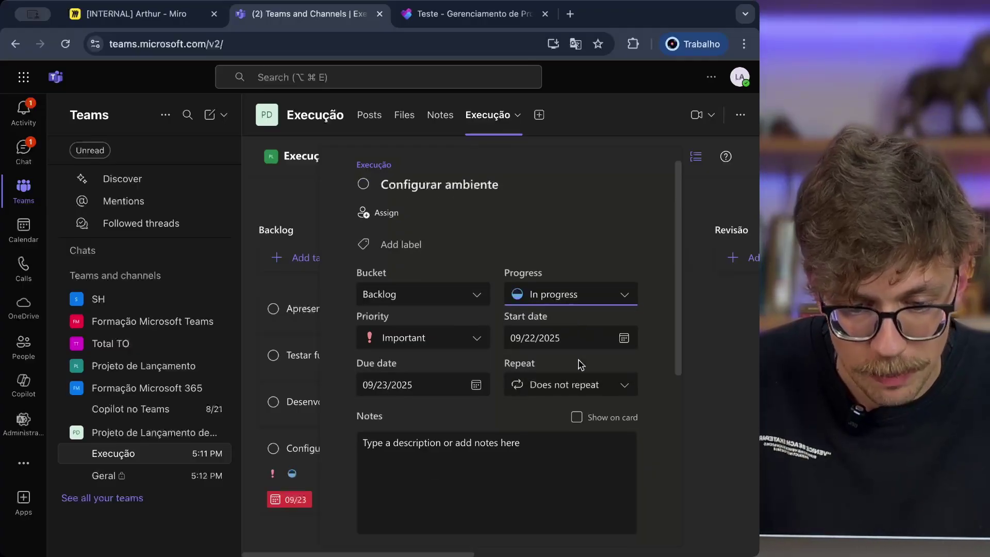
click(612, 263)
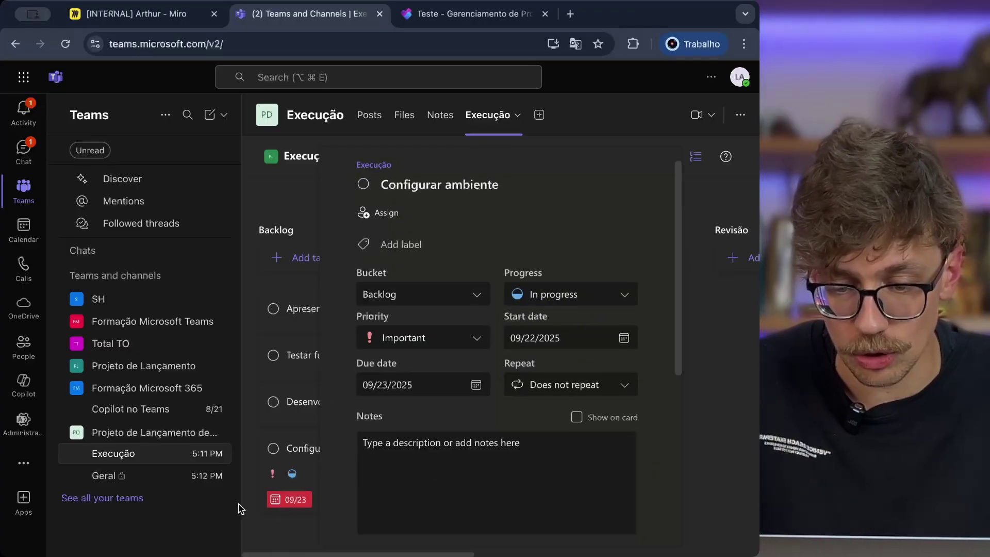
scroll(404, 451, down, 6)
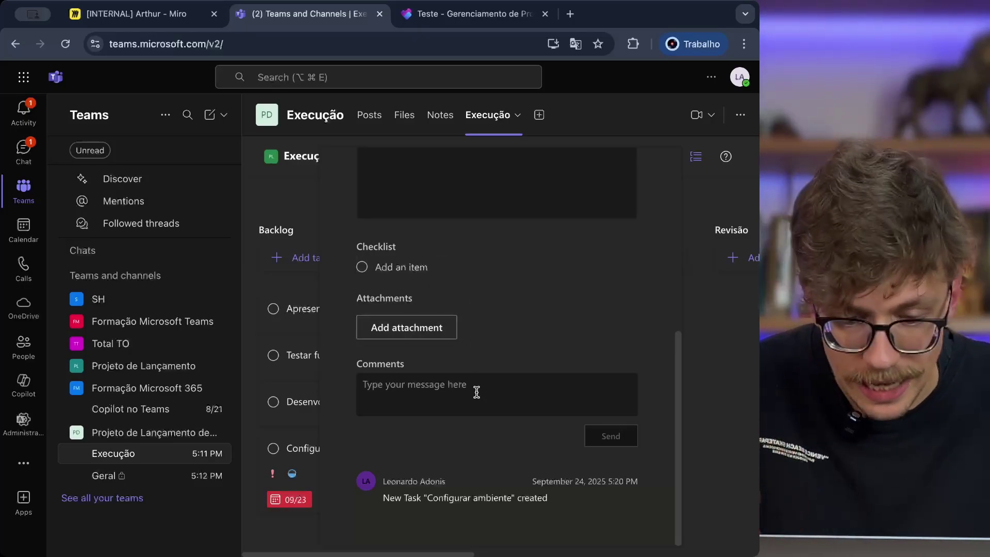
scroll(477, 393, up, 1)
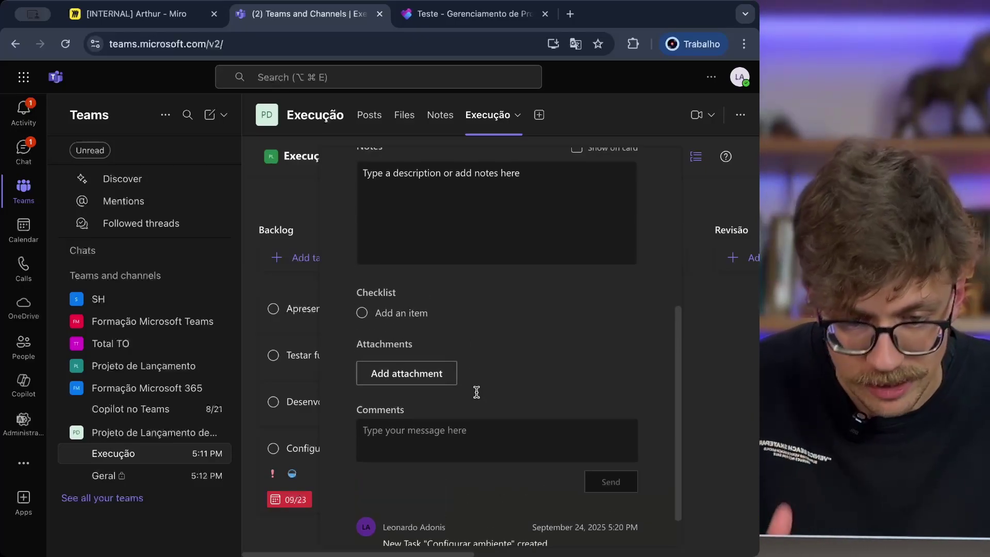
click(715, 404)
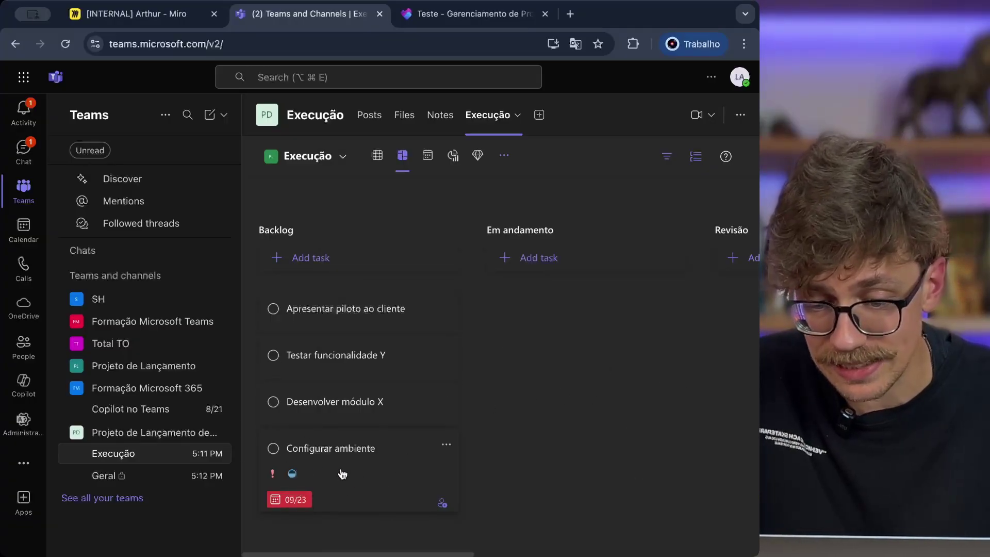
Move the tasks Configurar ambiente, Desenvolver módulo X and Testar funcionalidade Y from Backlog to the Em andamento bucket.
drag(327, 453, 567, 301)
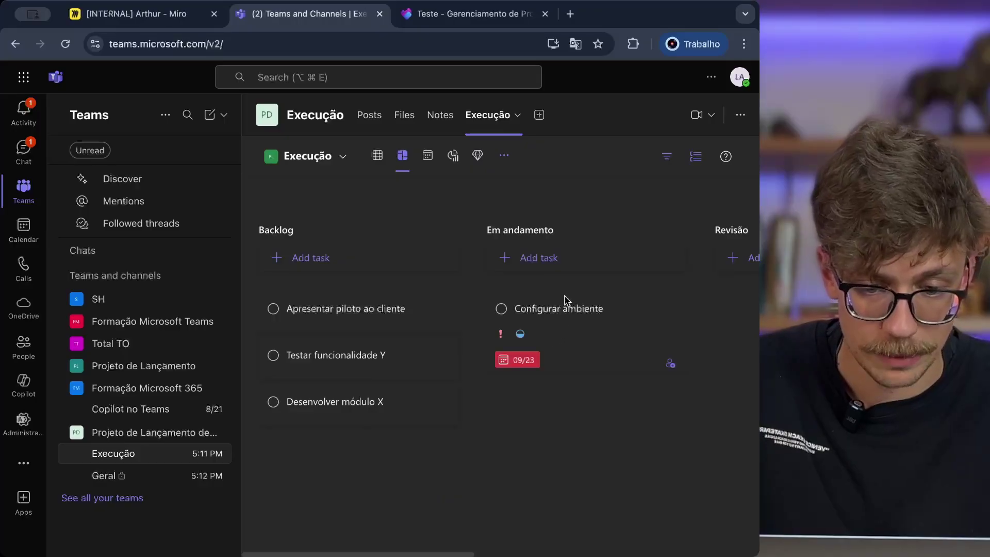
mouse_move(443, 353)
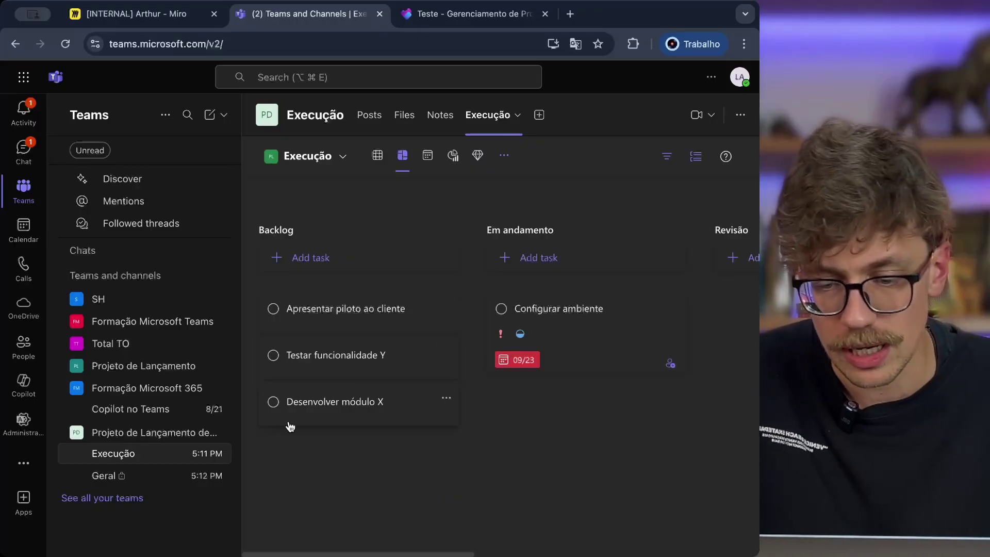
drag(318, 404, 565, 400)
drag(398, 365, 567, 400)
scroll(473, 319, right, 3)
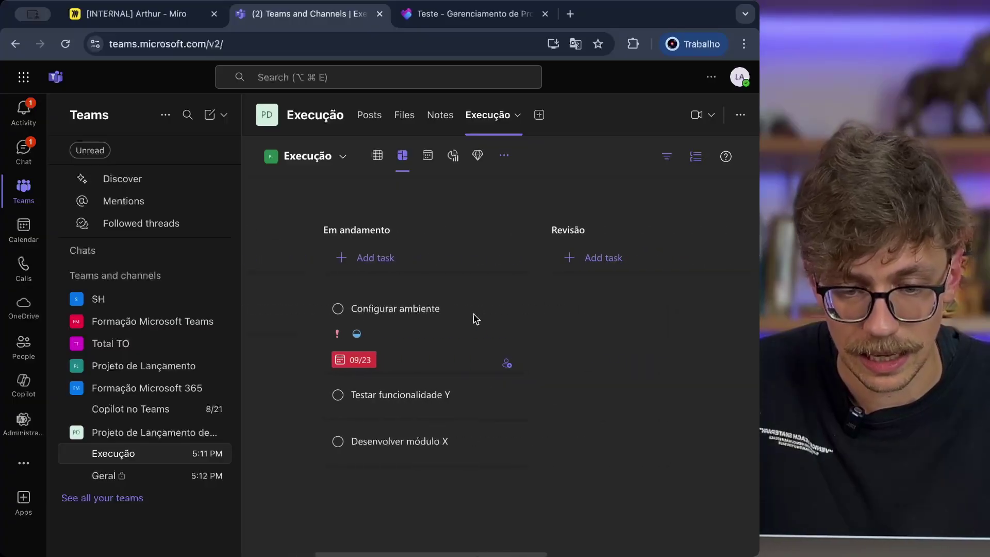
Review the Configurar ambiente task's details on the Execução board and close them.
scroll(477, 318, left, 3)
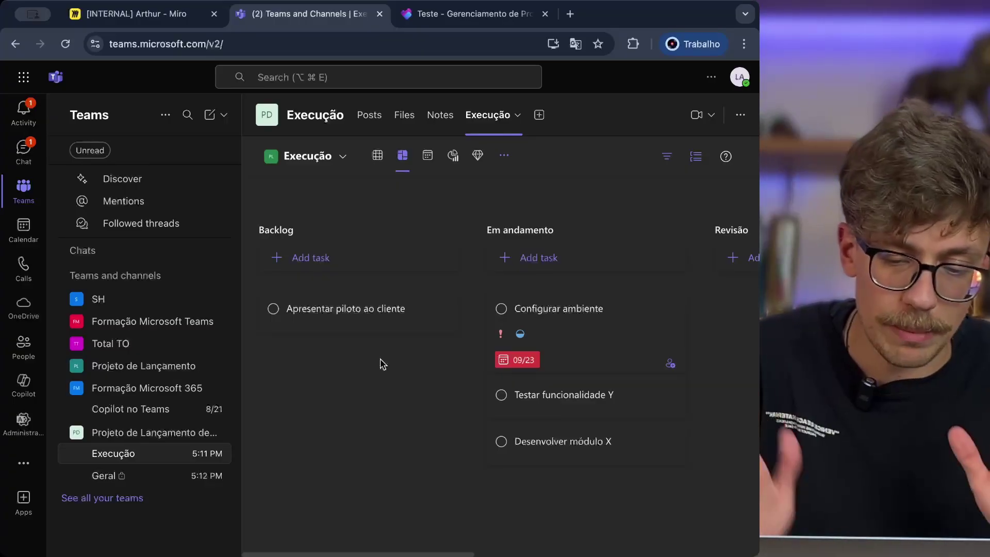
click(598, 344)
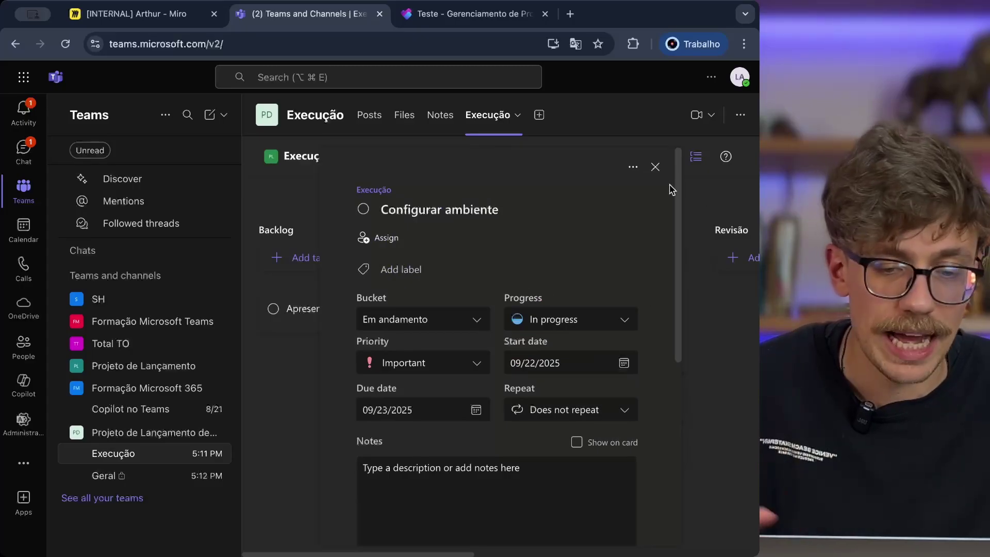
click(655, 167)
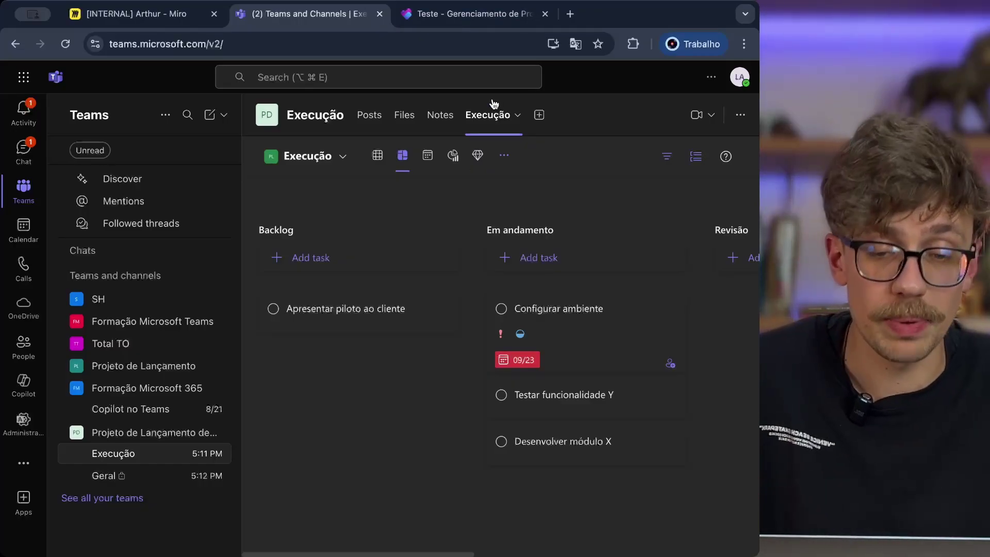
Switch to the Planner web app and open the shared Execução plan from the list of all plans.
click(477, 14)
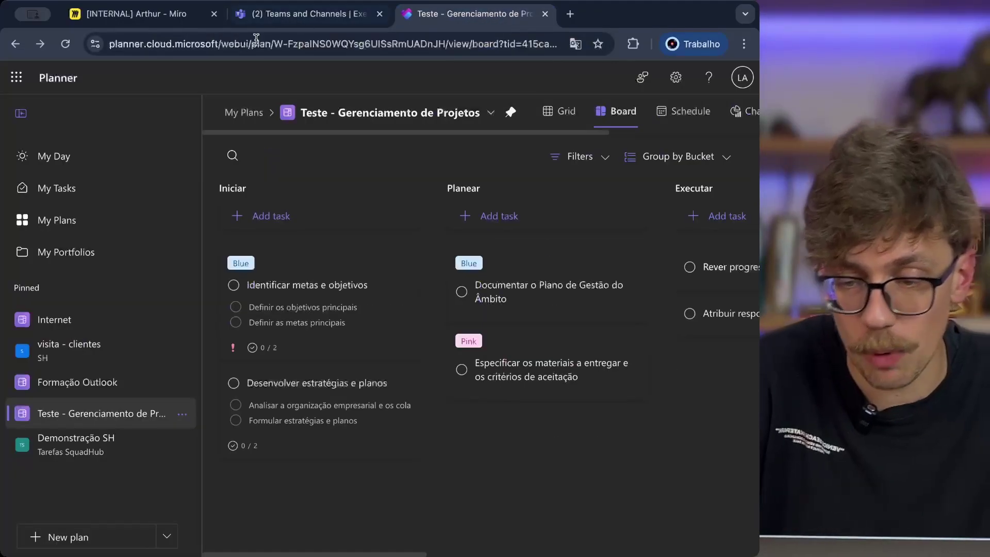
click(80, 230)
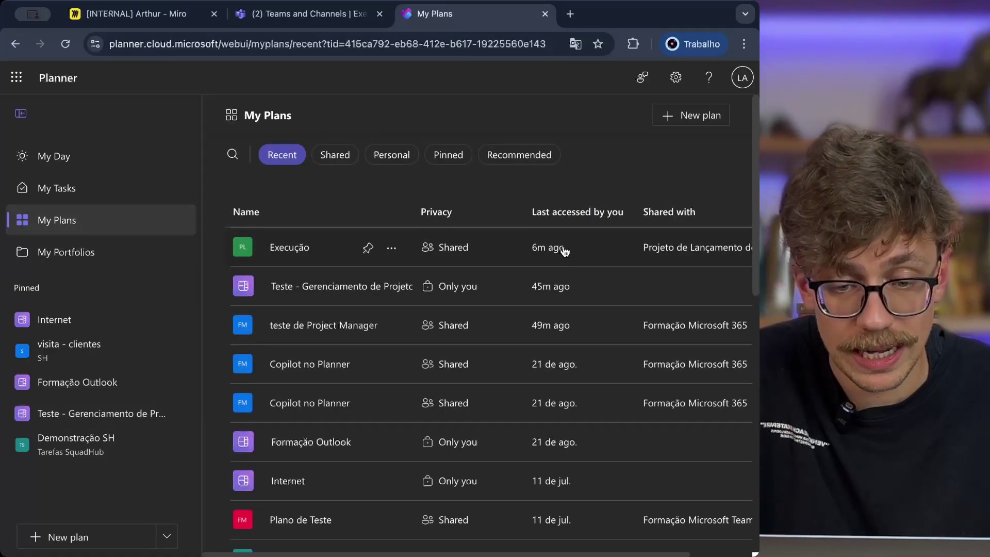
click(331, 258)
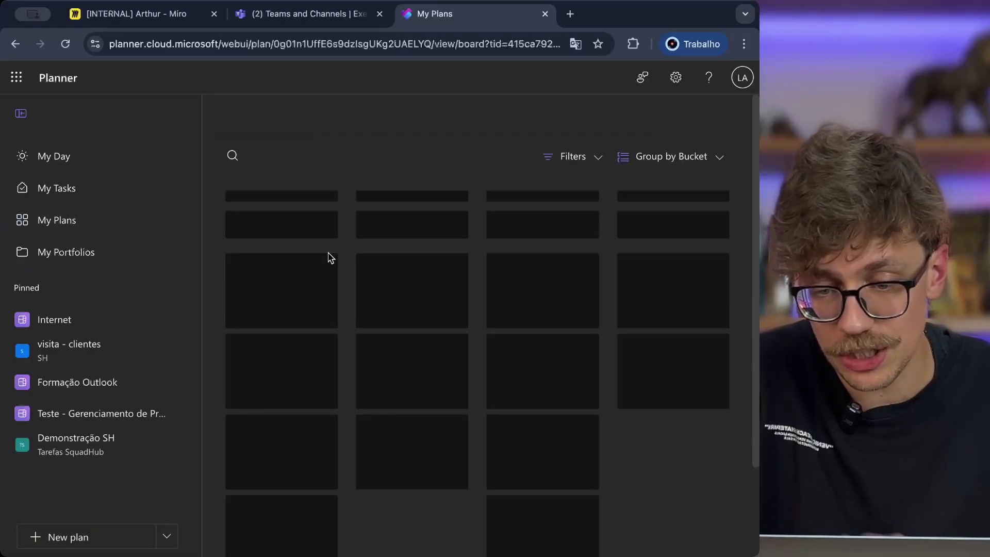